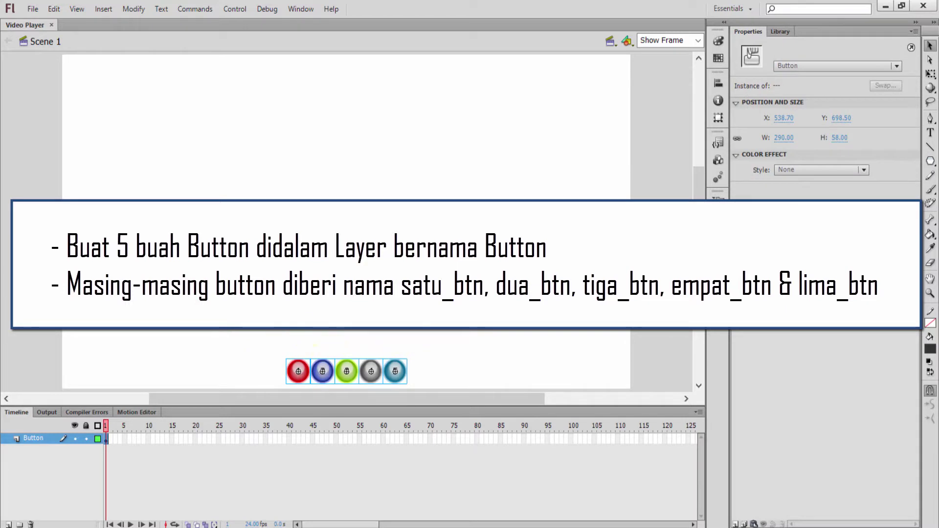
# Check the instance name of the red button 1 on the stage
pyautogui.click(396, 303)
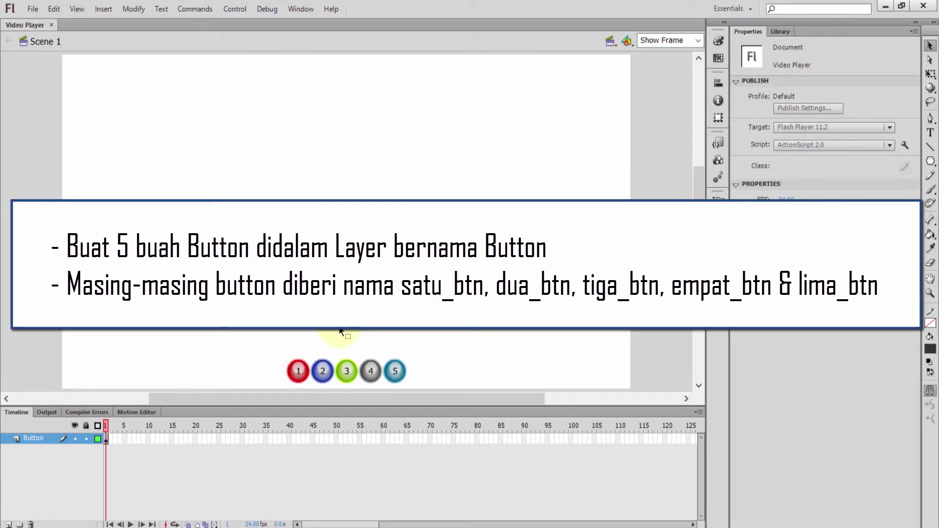
pyautogui.click(298, 371)
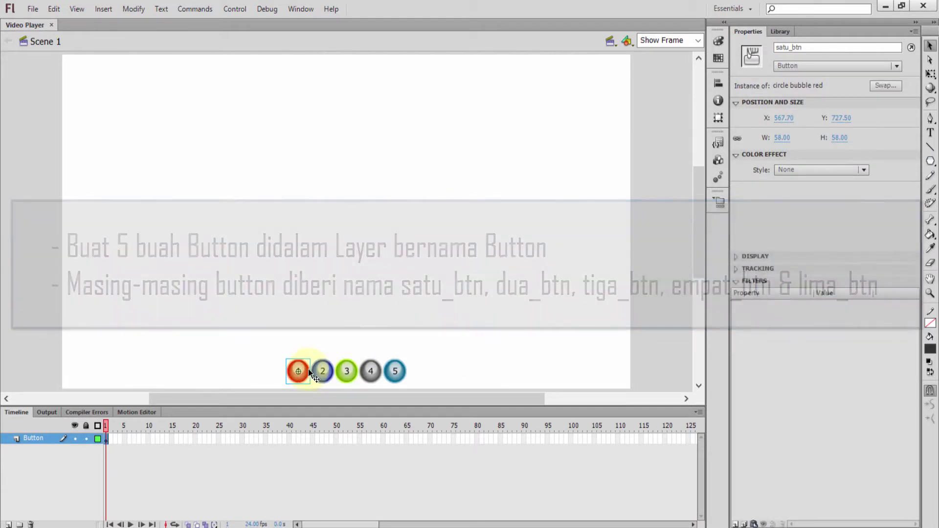
pyautogui.click(245, 377)
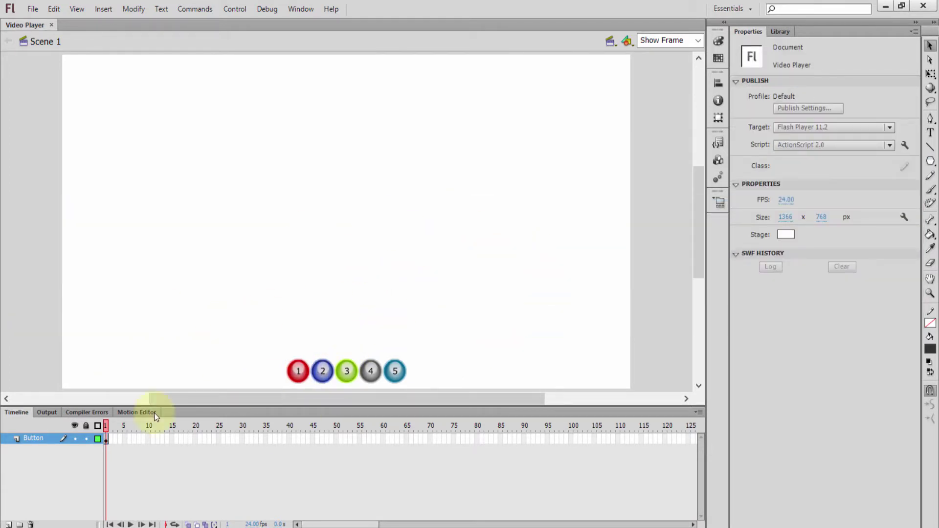
# Lock the Button layer and add a new layer named Video above it
pyautogui.click(86, 438)
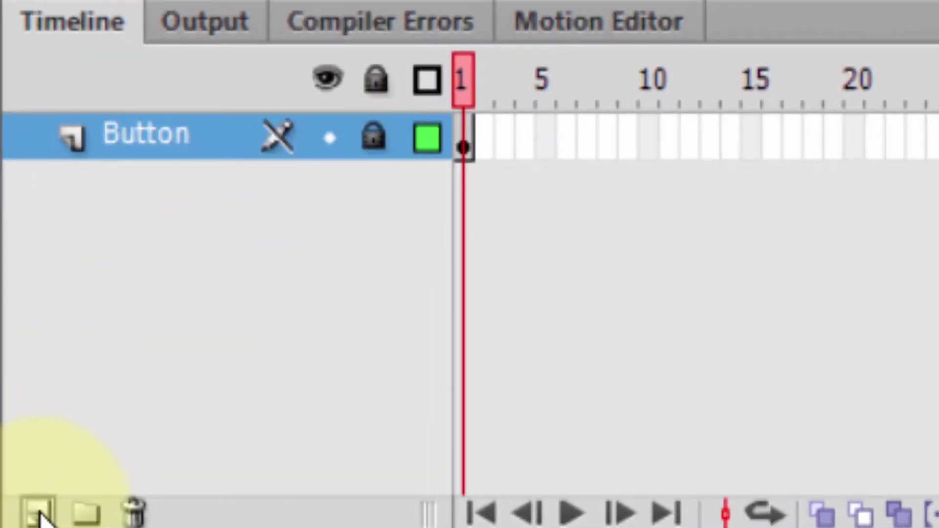
pyautogui.click(39, 514)
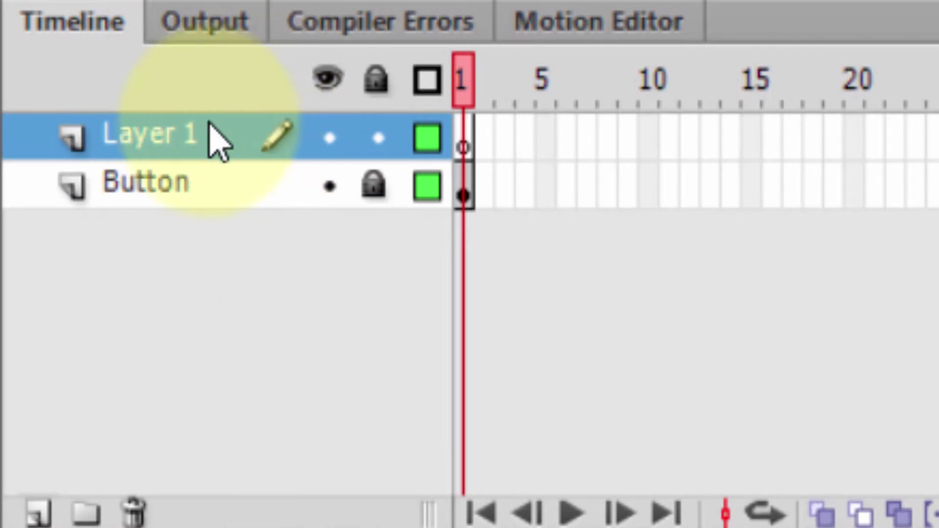
pyautogui.doubleClick(195, 142)
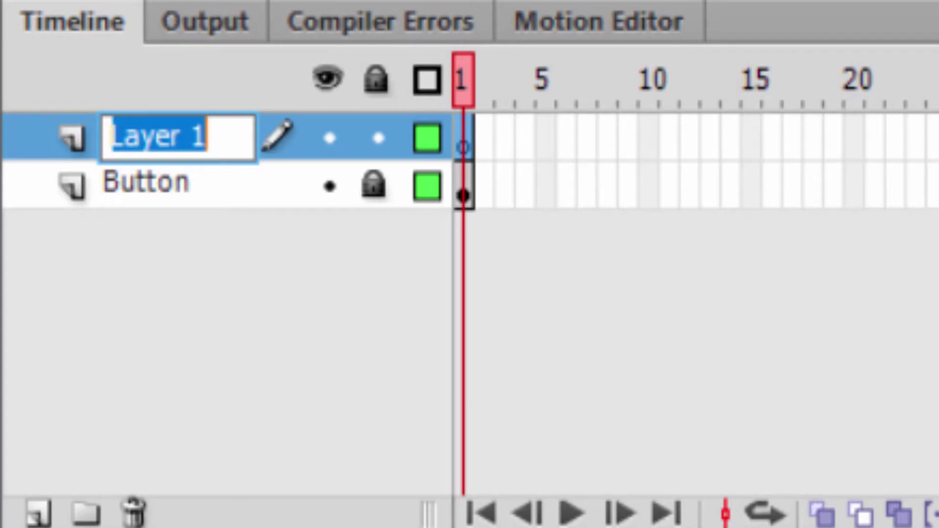
pyautogui.write('Video')
pyautogui.press('Return')
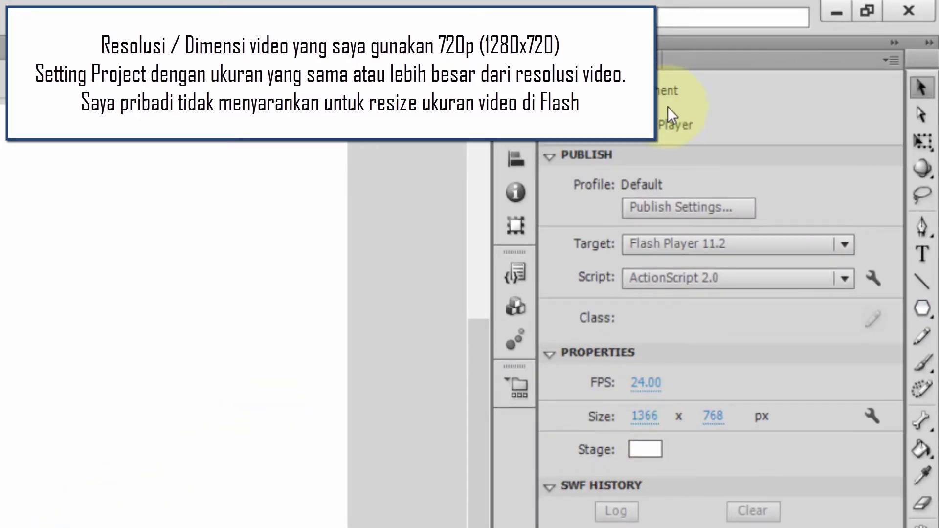
# Switch to File Explorer and examine the Video Player document in the project folder
pyautogui.click(403, 271)
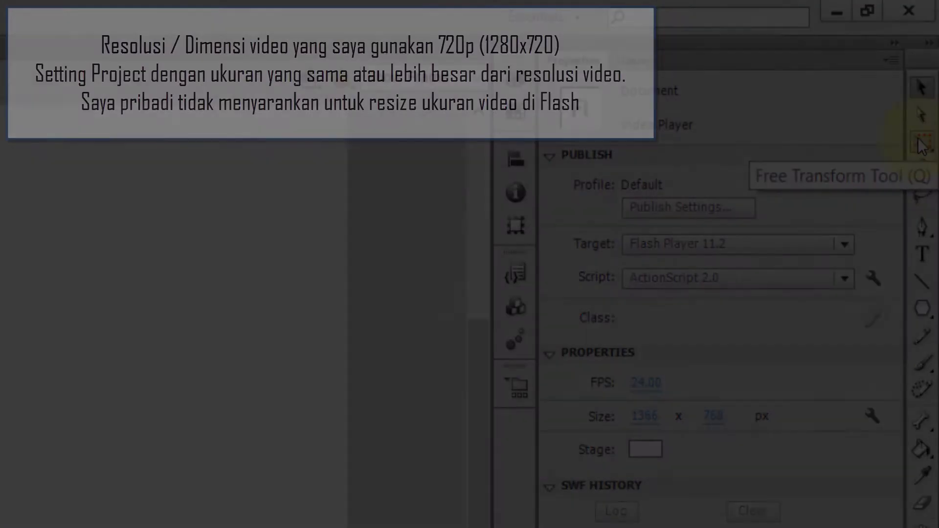
pyautogui.click(359, 336)
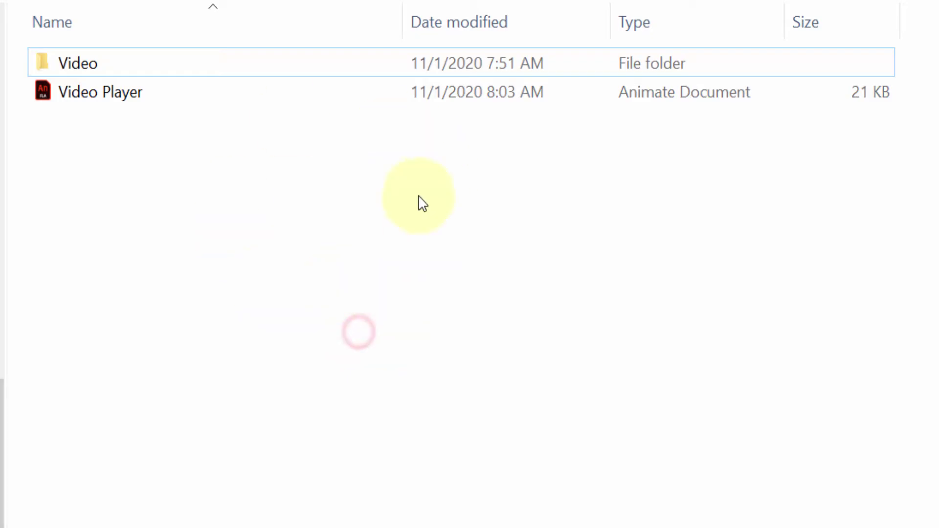
pyautogui.click(110, 84)
pyautogui.click(180, 230)
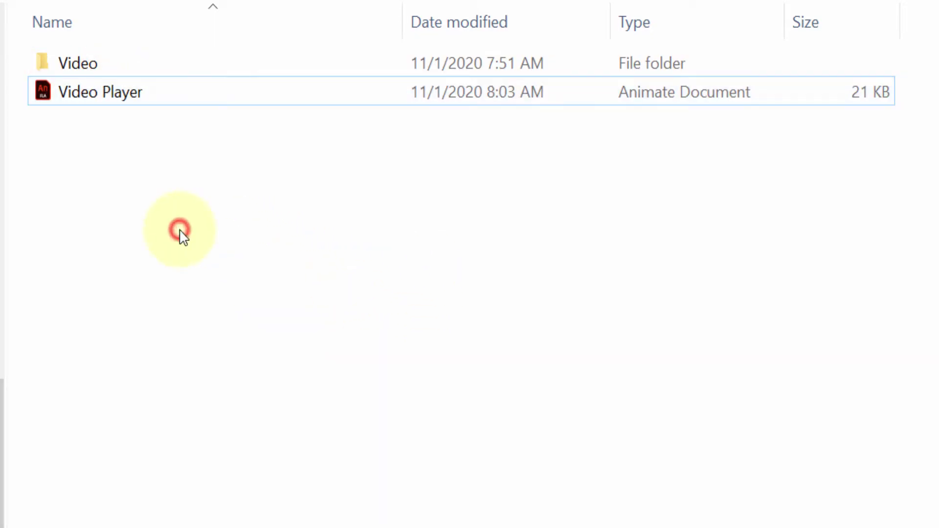
pyautogui.click(102, 92)
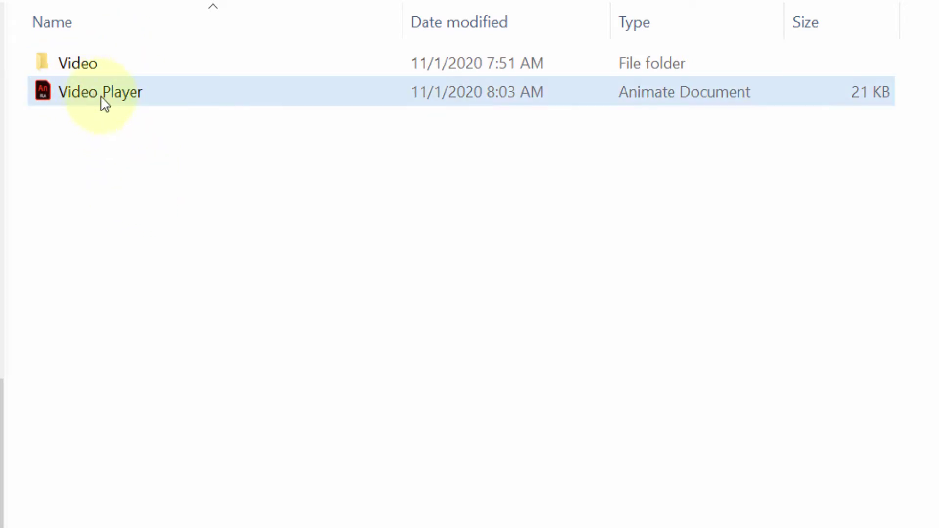
pyautogui.click(148, 191)
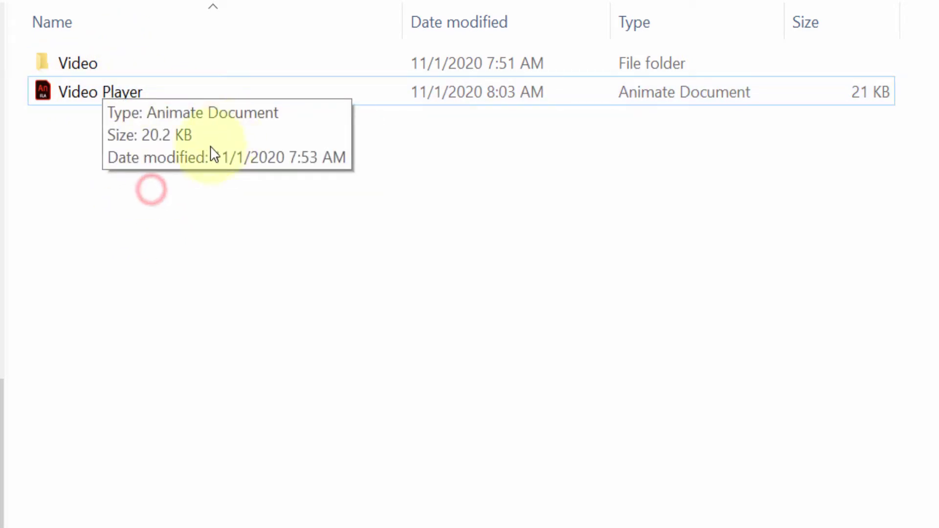
pyautogui.click(219, 204)
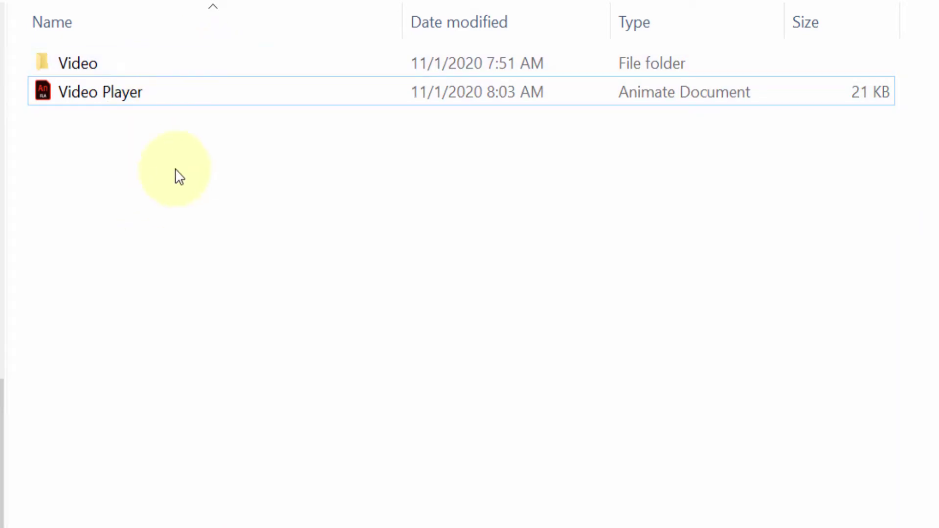
# Look through the clips stored in the Video folder and return to the project folder
pyautogui.moveTo(92, 72)
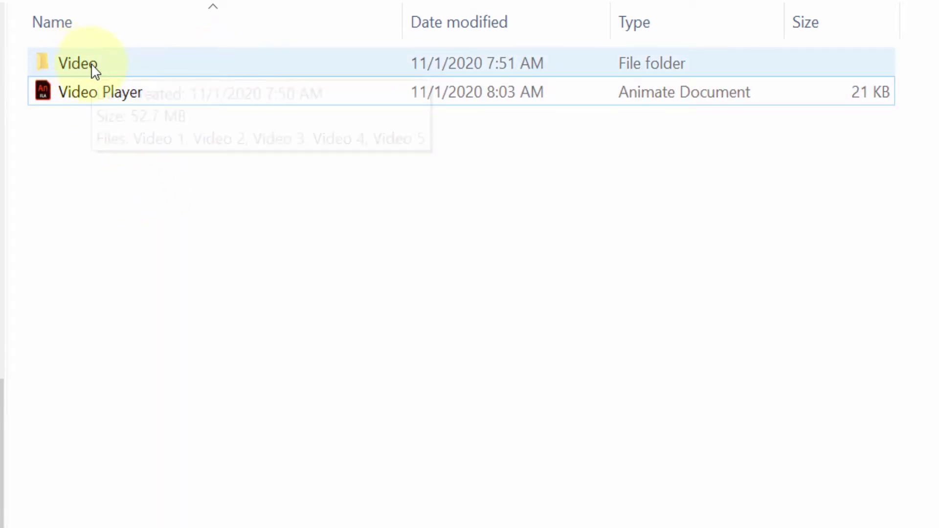
pyautogui.doubleClick(92, 66)
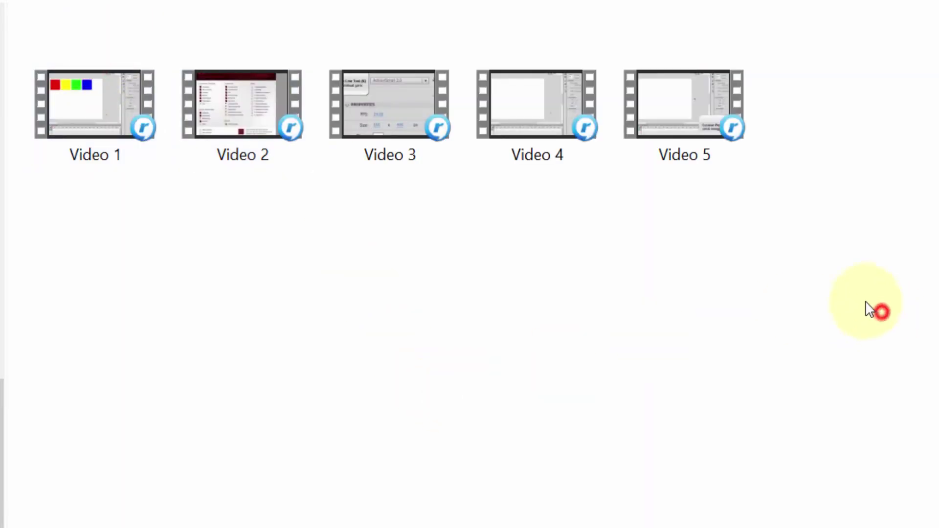
pyautogui.moveTo(873, 311); pyautogui.dragTo(140, 23)
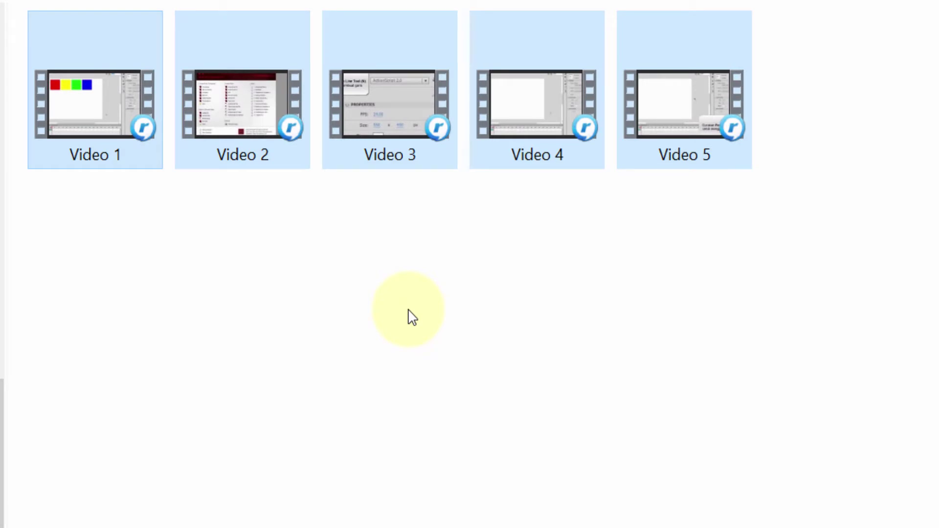
pyautogui.press('Home')
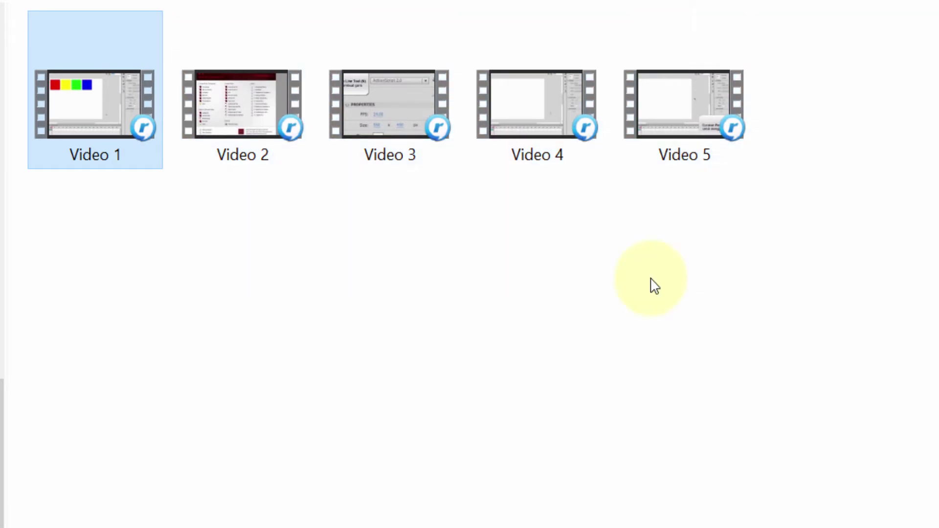
pyautogui.hotkey('alt', 'Up')
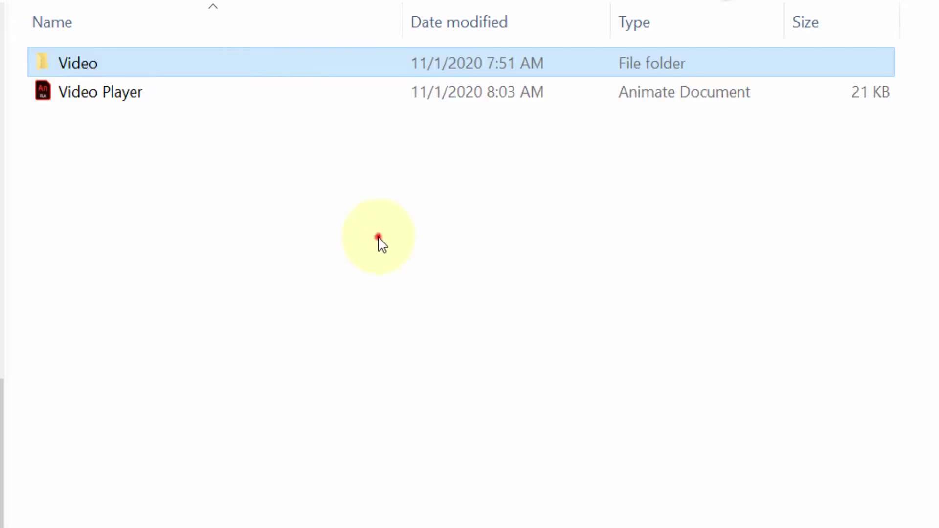
# Check that the Video folder and the Video Player document are stored in the same project folder
pyautogui.click(377, 238)
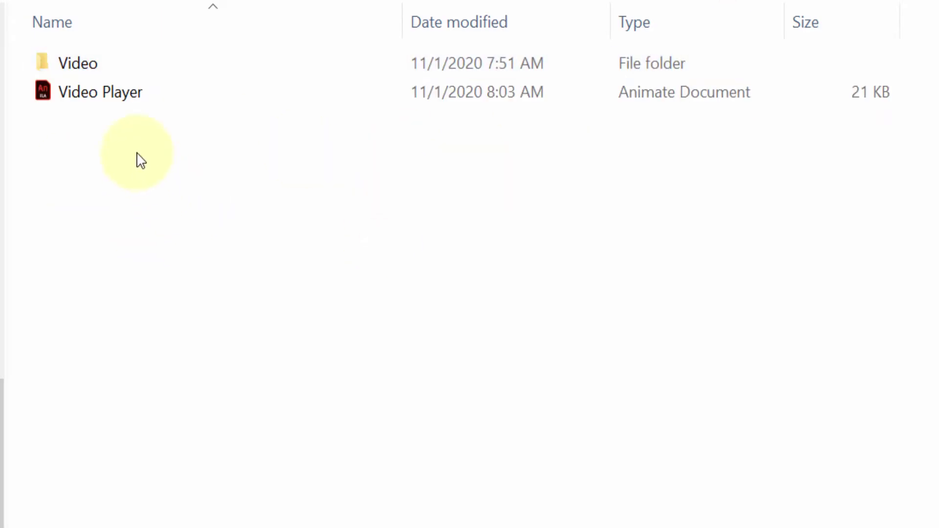
pyautogui.click(126, 90)
pyautogui.click(123, 91)
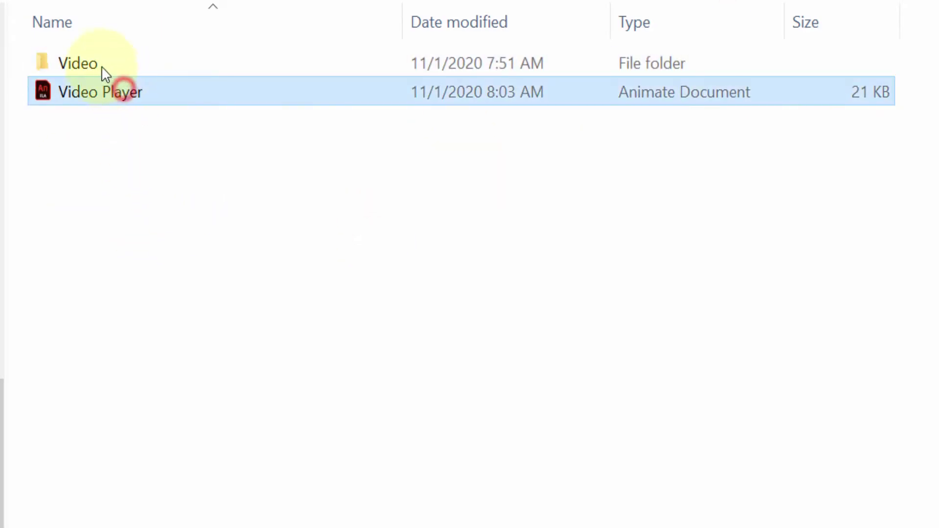
pyautogui.click(94, 63)
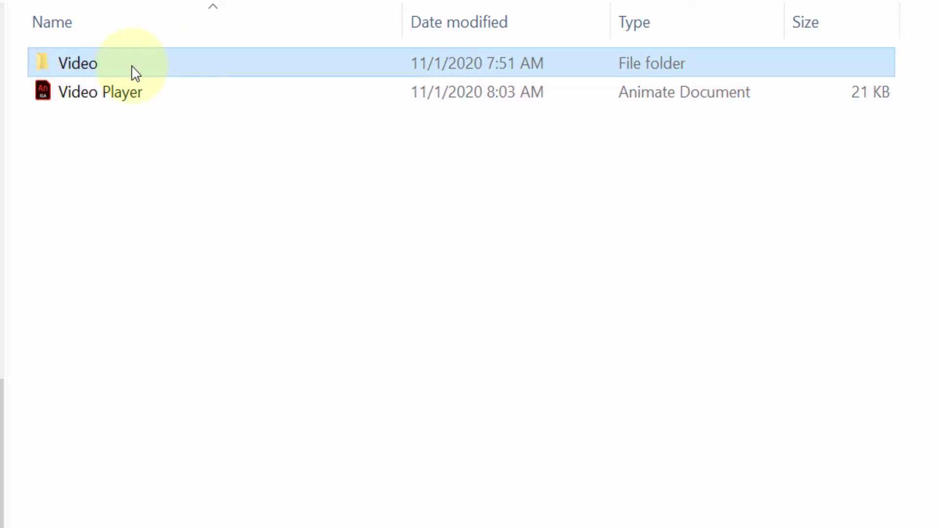
pyautogui.doubleClick(122, 91)
pyautogui.click(632, 214)
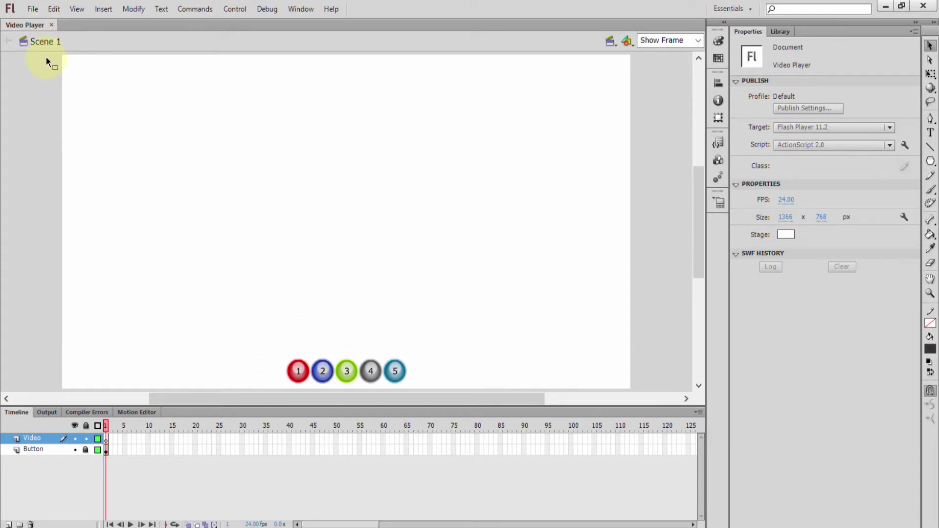
# Start a video import in Flash from a file on the computer, using "Load external video with playback component"
pyautogui.click(33, 9)
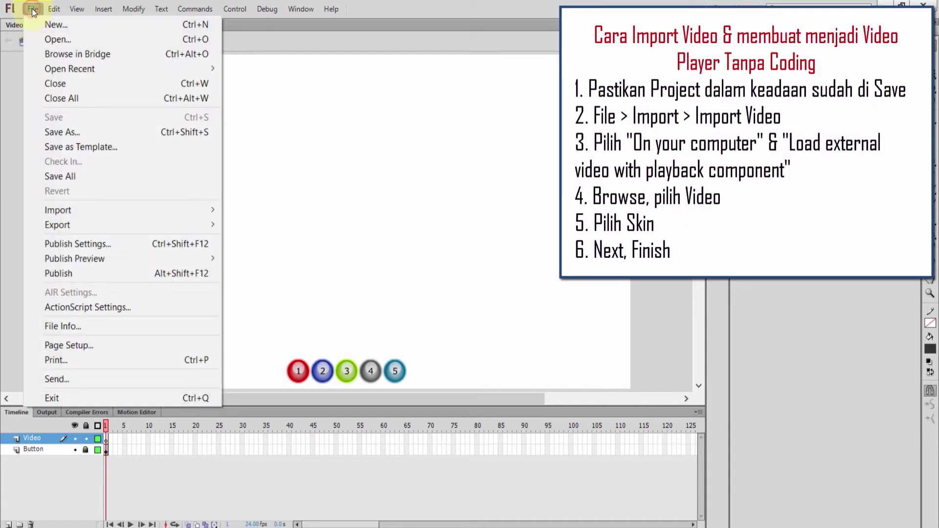
pyautogui.moveTo(124, 207)
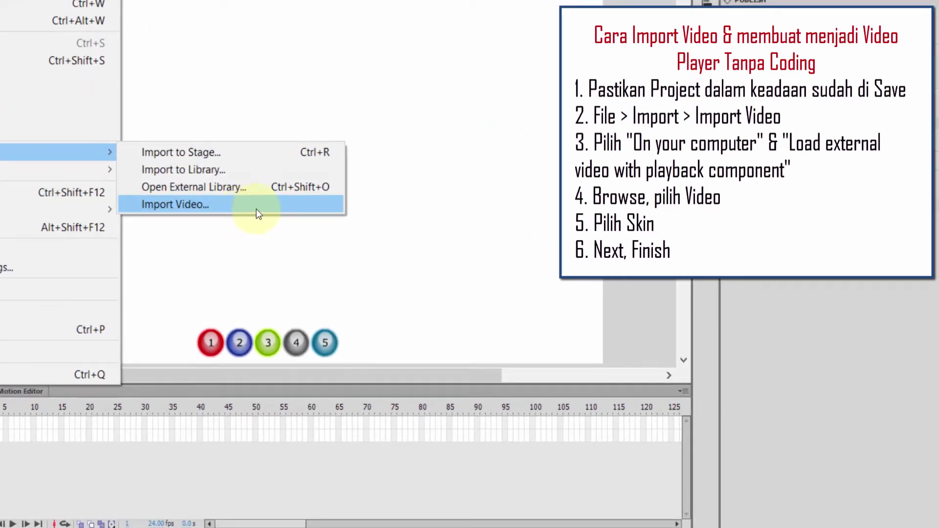
pyautogui.click(256, 209)
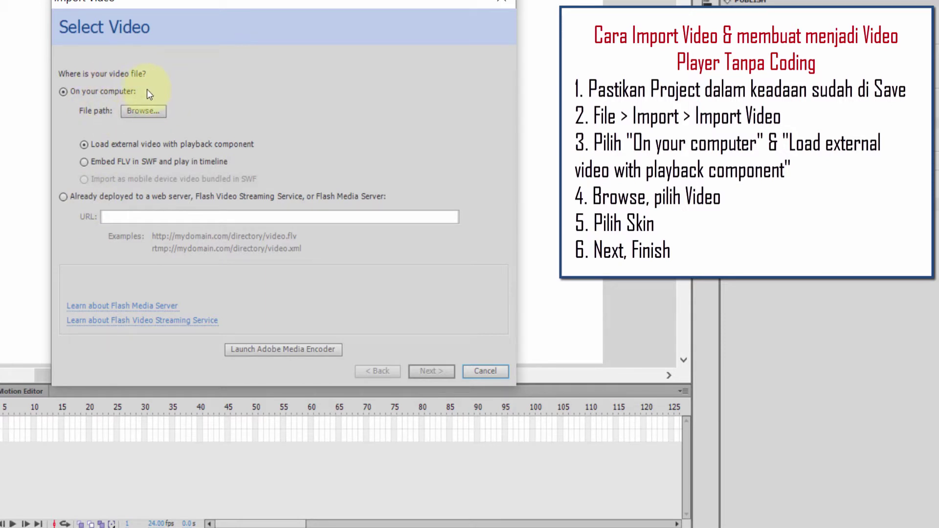
pyautogui.click(136, 112)
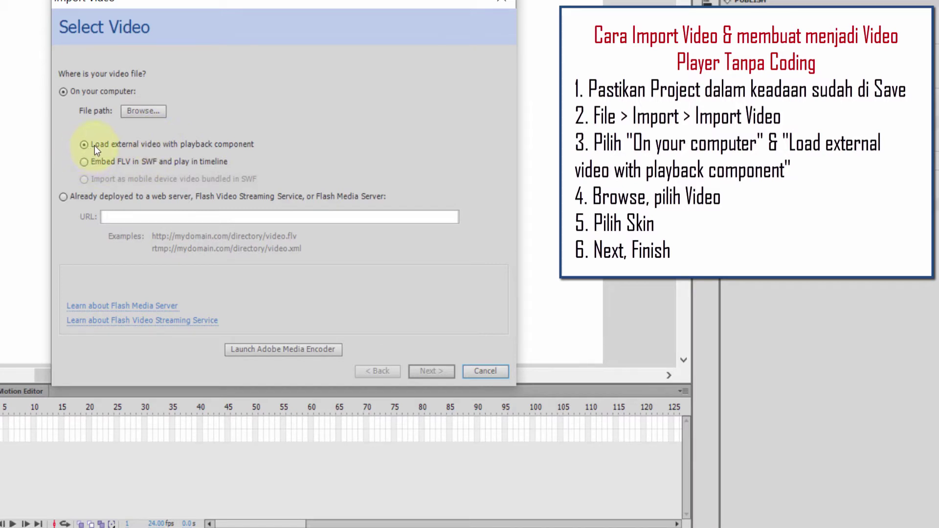
pyautogui.click(133, 162)
pyautogui.click(124, 145)
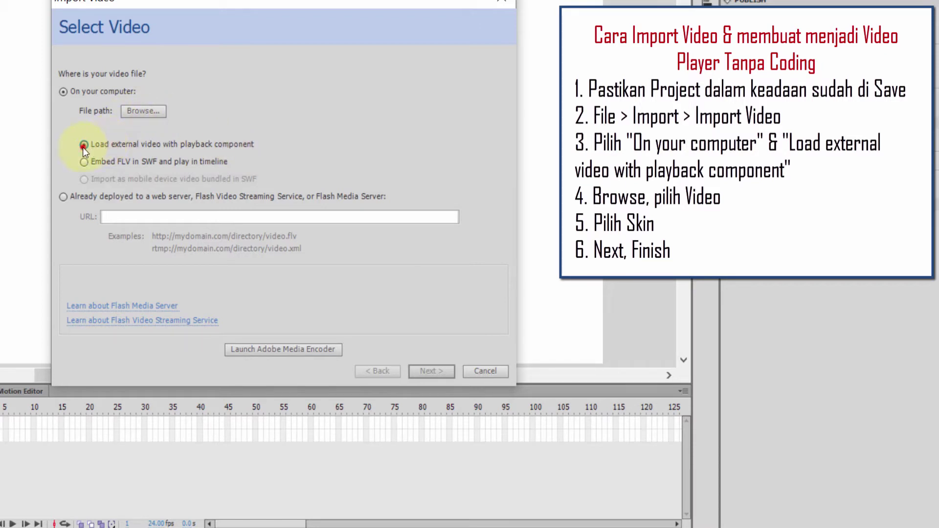
pyautogui.click(64, 92)
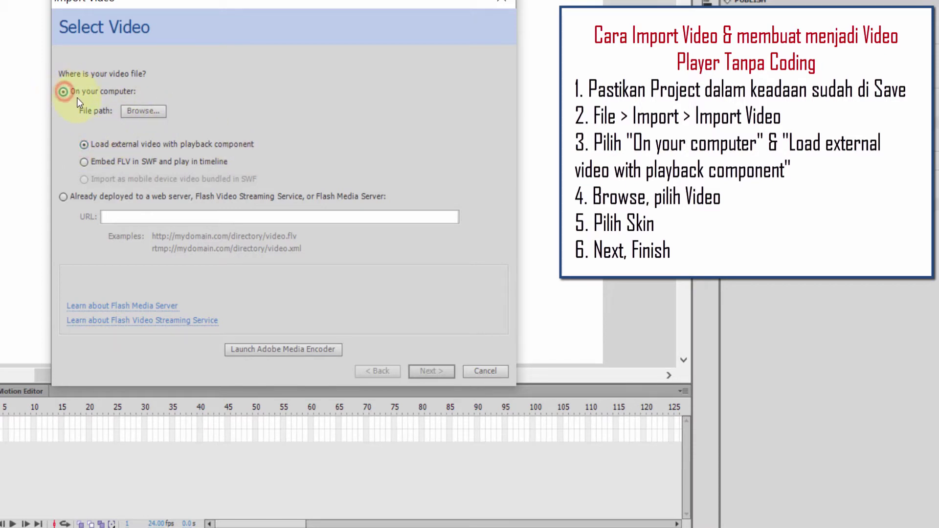
pyautogui.click(92, 145)
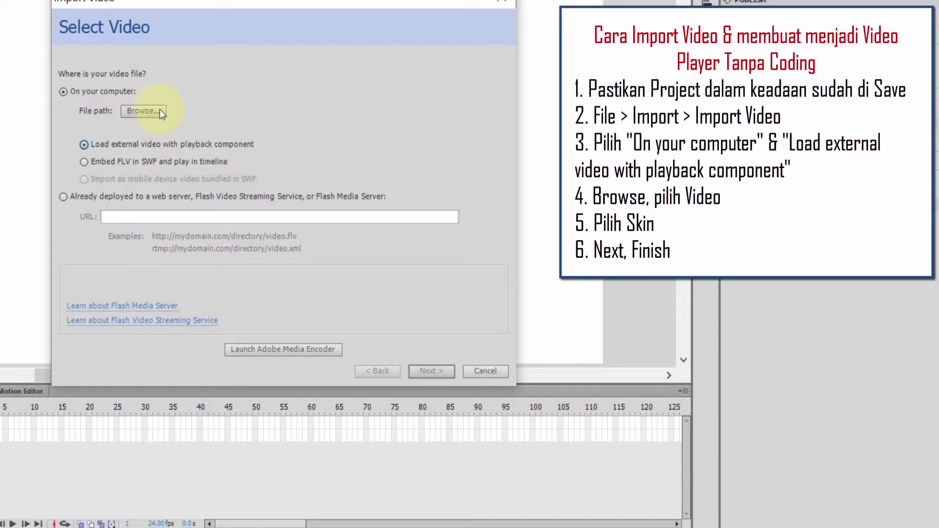
# Choose Video 1 from the project's Video folder as the file to import and proceed to the skin settings
pyautogui.click(144, 111)
pyautogui.click(331, 178)
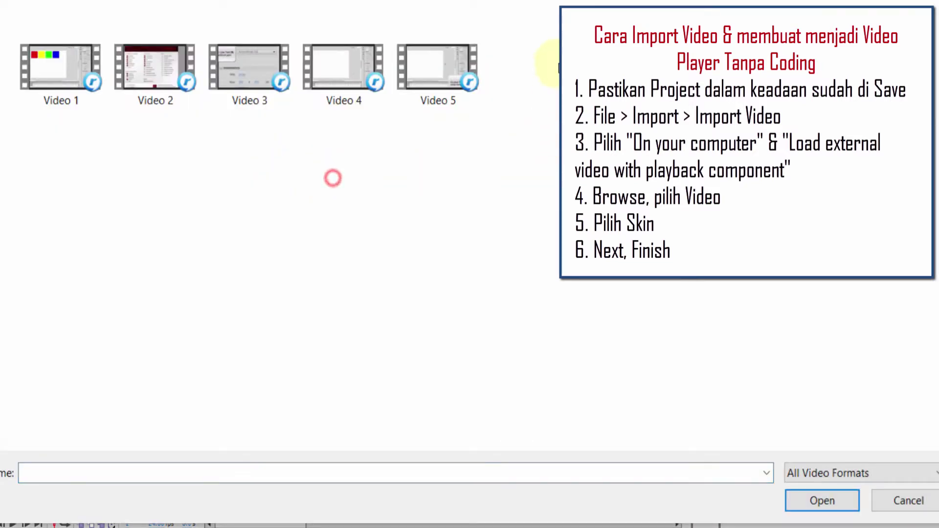
pyautogui.hotkey('alt', 'Up')
pyautogui.click(200, 177)
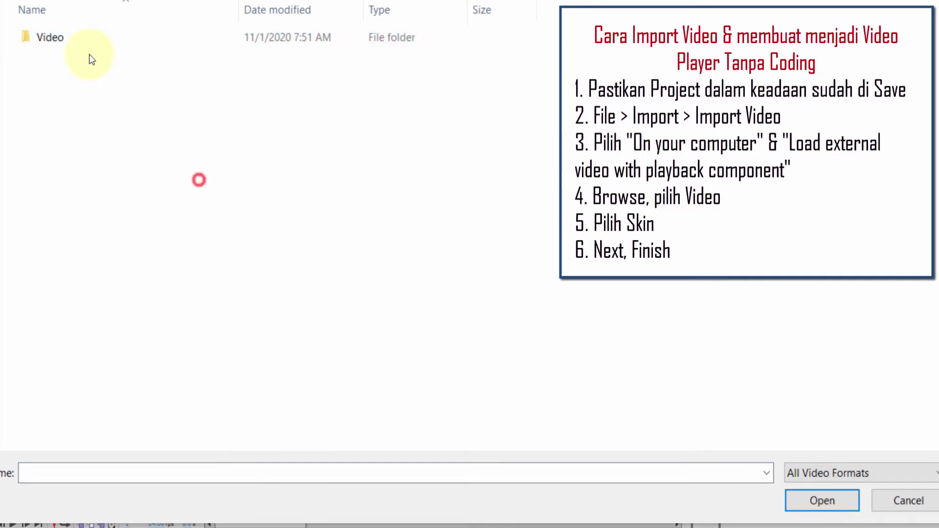
pyautogui.doubleClick(60, 43)
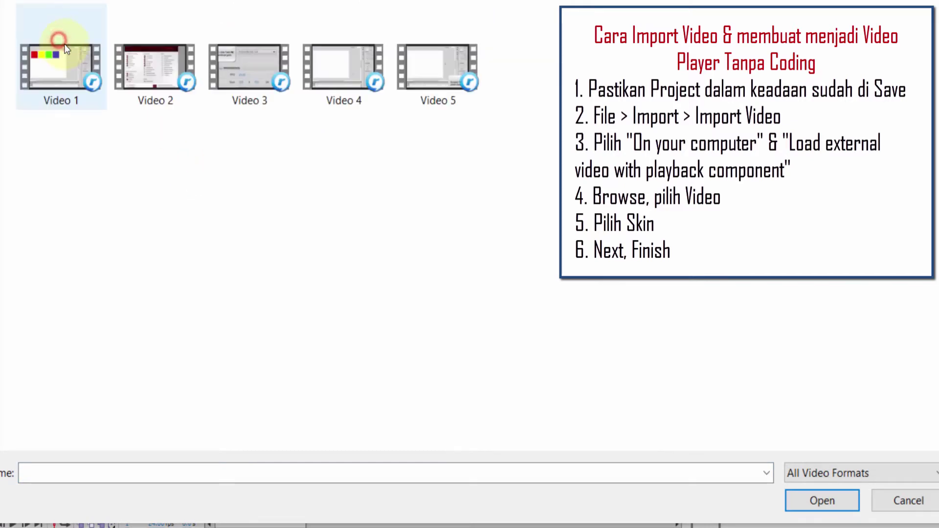
pyautogui.click(67, 87)
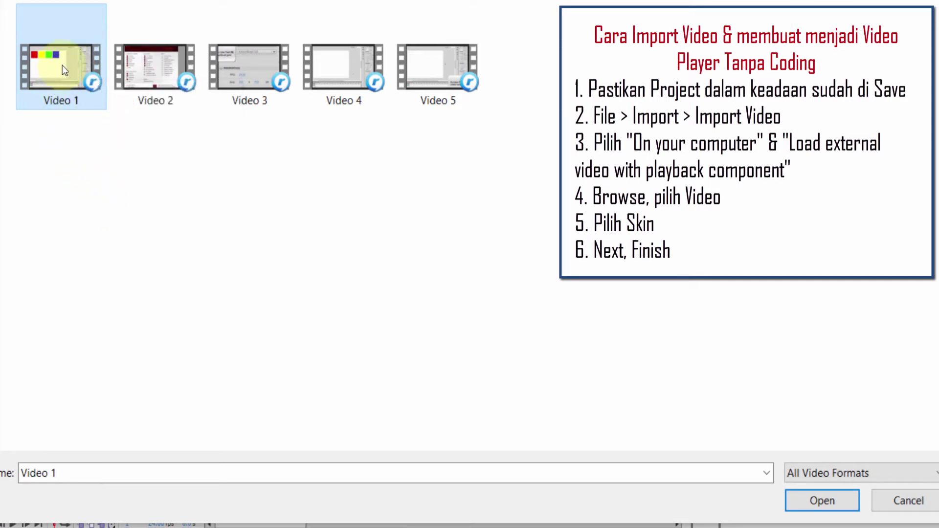
pyautogui.click(812, 500)
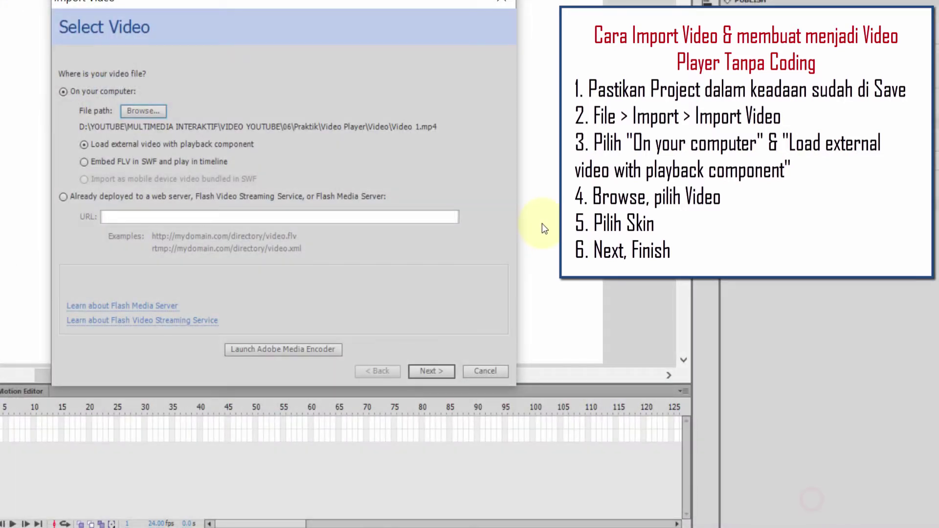
pyautogui.click(445, 372)
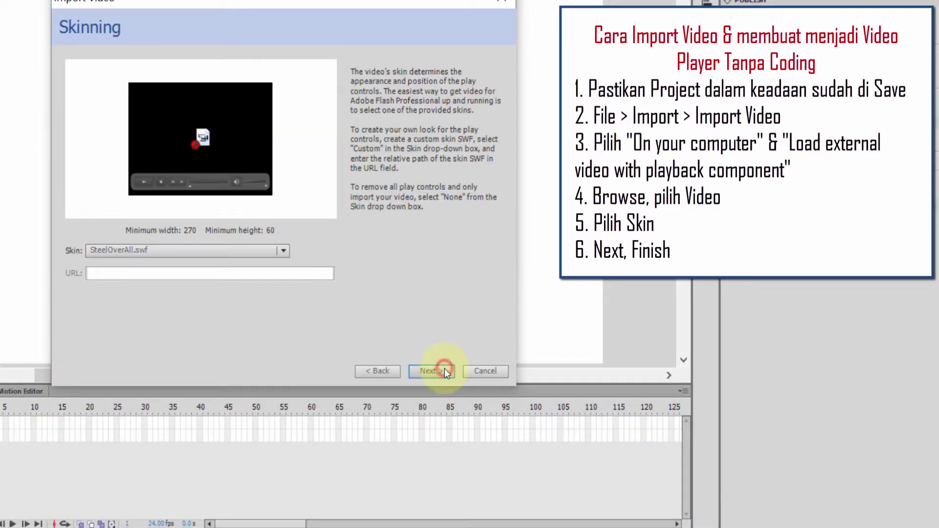
# Try the ArcticExternalAll and ArcticExternalNoVol skins for the video, then set the skin back to SteelOverAll
pyautogui.click(272, 250)
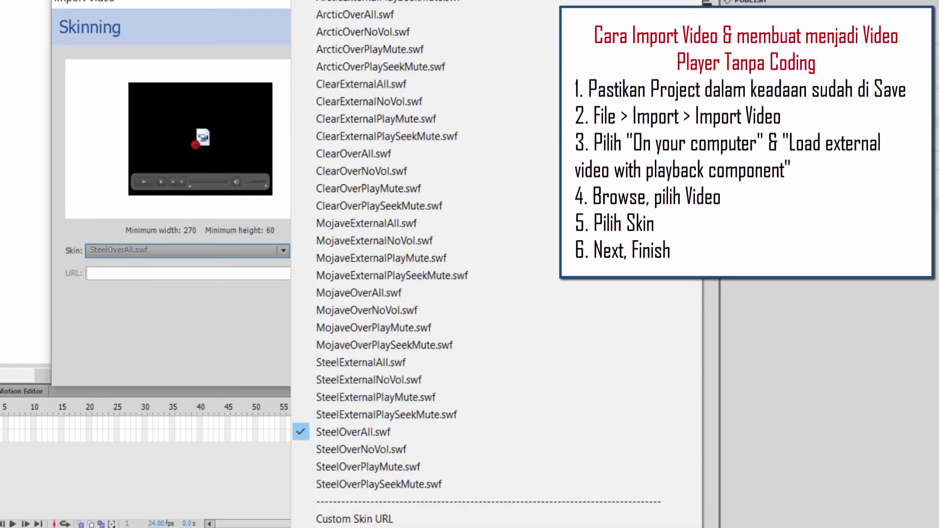
pyautogui.click(355, 0)
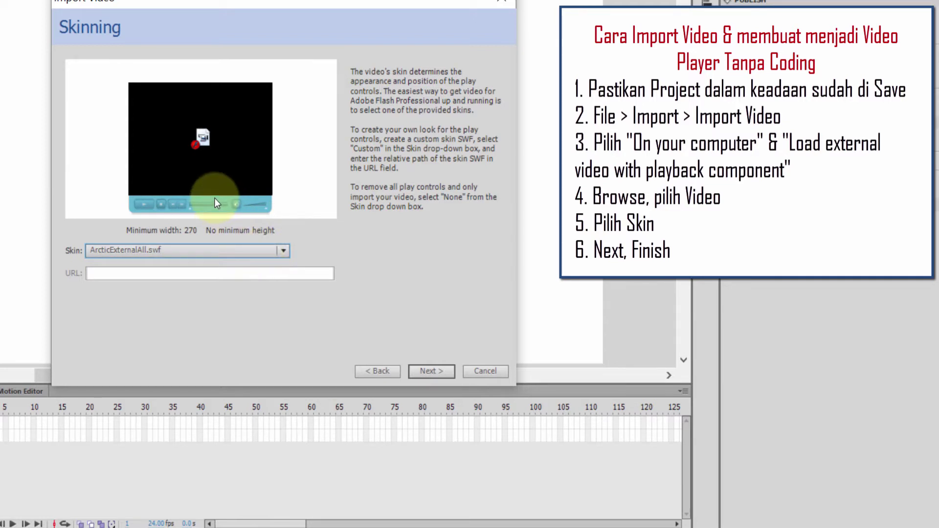
pyautogui.click(268, 251)
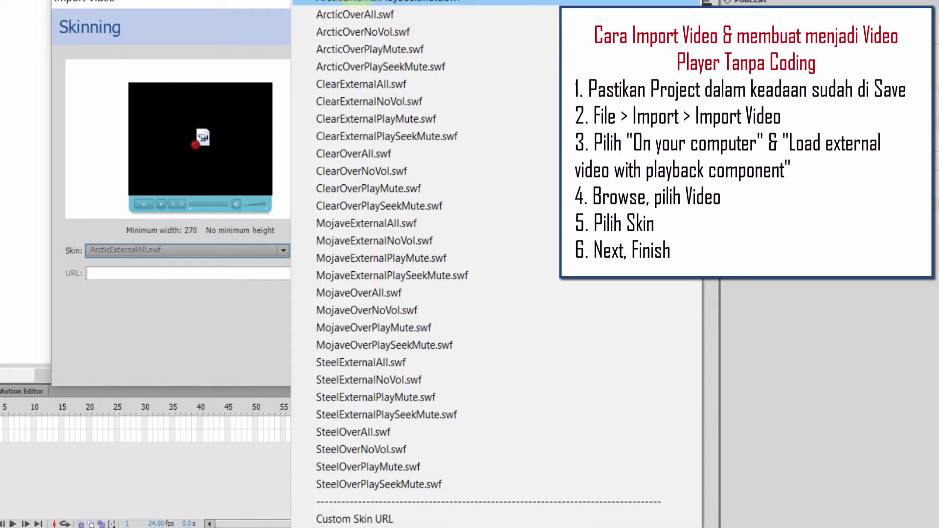
pyautogui.click(338, 0)
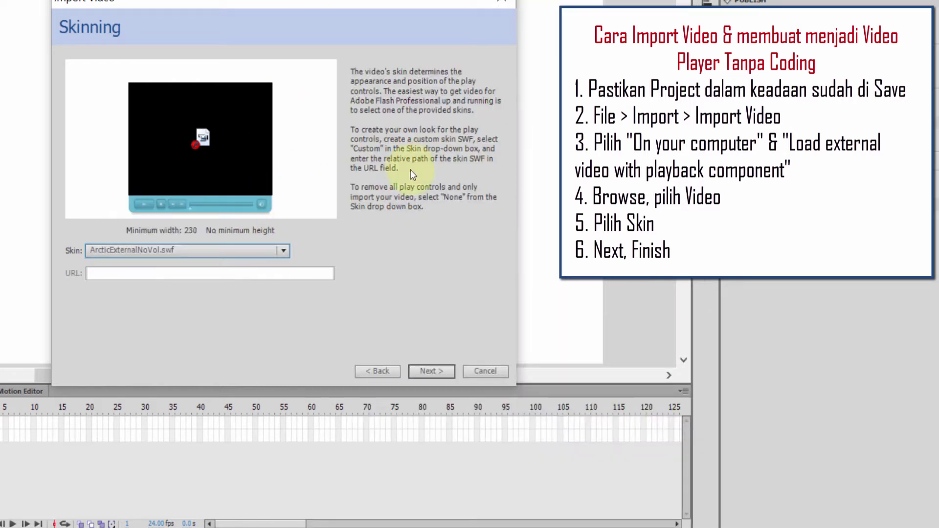
pyautogui.press('Down')
pyautogui.press('Down')
pyautogui.press('Down')
pyautogui.press('Down')
pyautogui.press('Down')
pyautogui.press('Down')
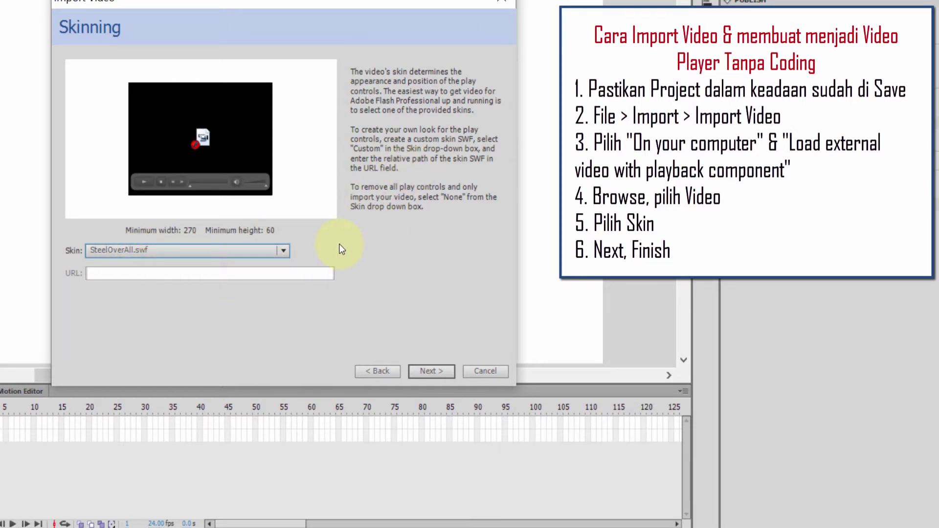
# Finish importing Video 1 as a playback component with the SteelOverAll skin
pyautogui.click(431, 371)
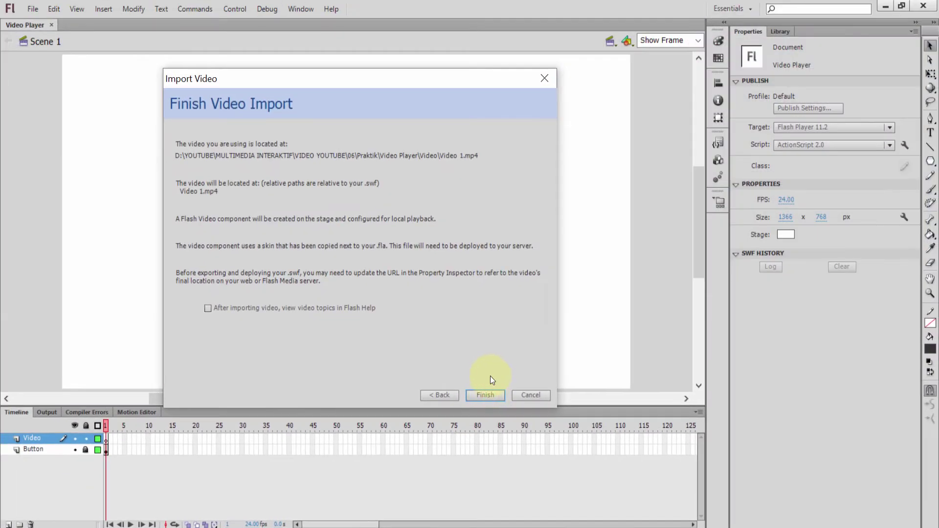
pyautogui.click(434, 369)
pyautogui.click(485, 395)
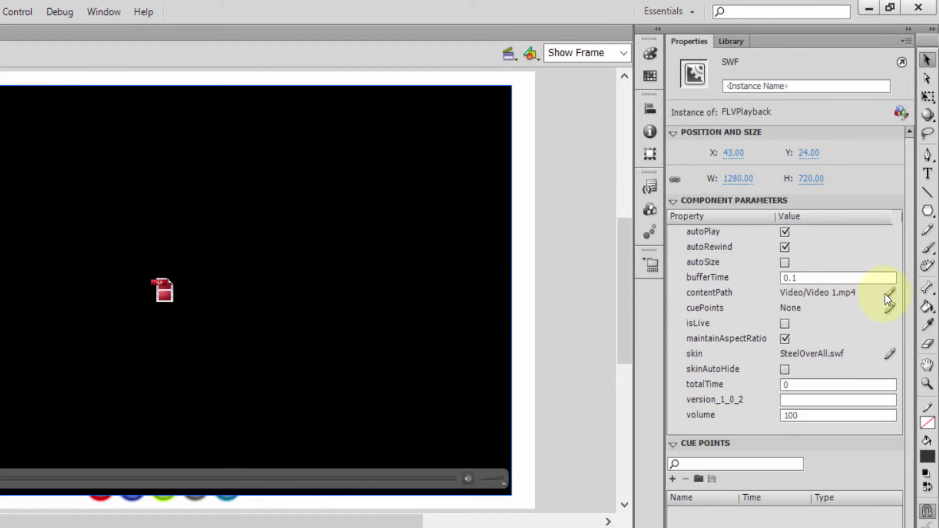
# Inspect the contentPath of the imported video component to check that it uses a short relative path
pyautogui.click(888, 294)
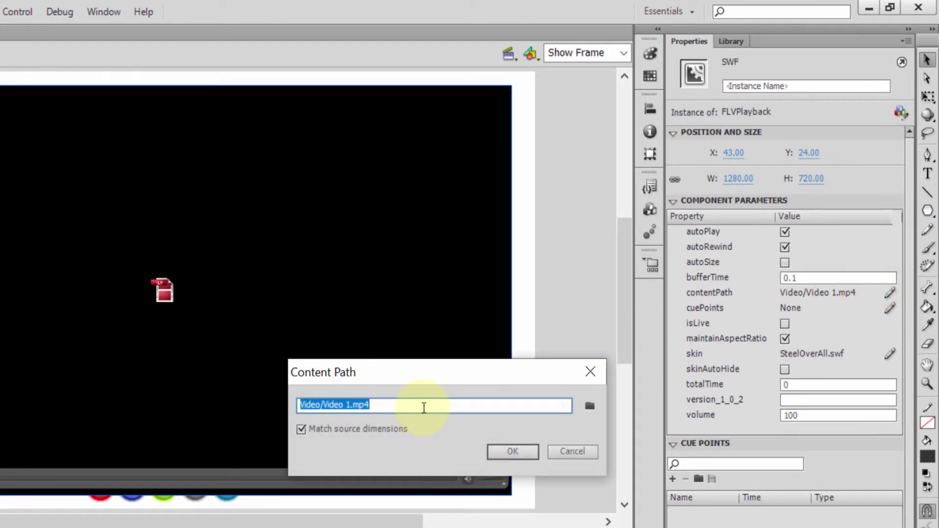
pyautogui.click(423, 407)
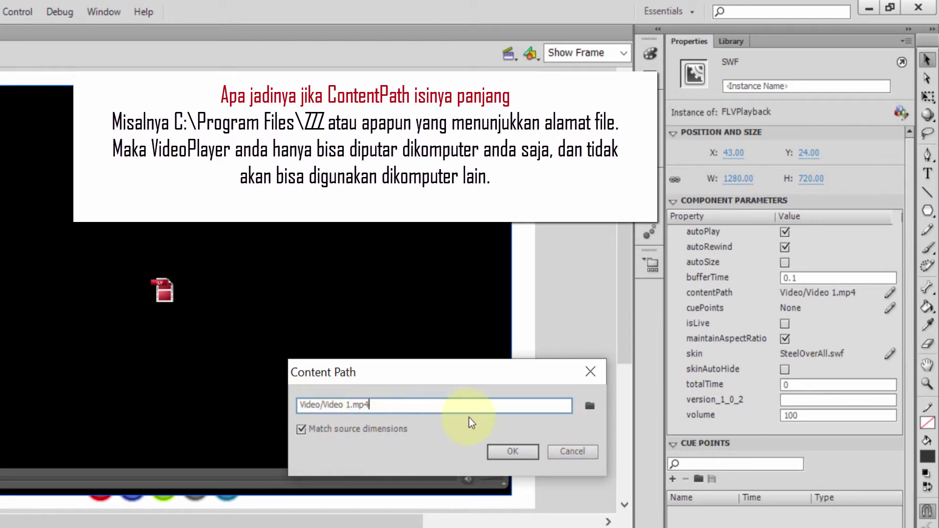
pyautogui.click(254, 287)
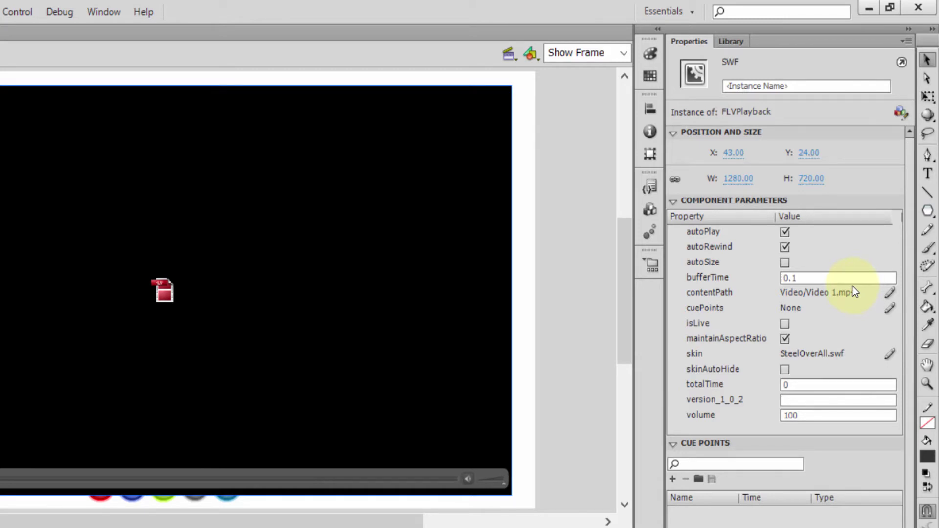
pyautogui.click(559, 239)
pyautogui.click(327, 302)
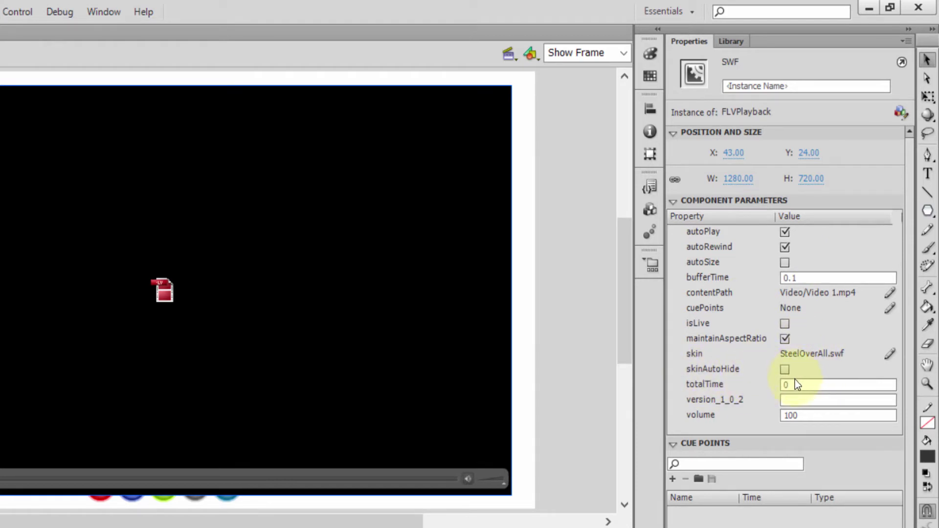
pyautogui.click(542, 273)
pyautogui.click(216, 293)
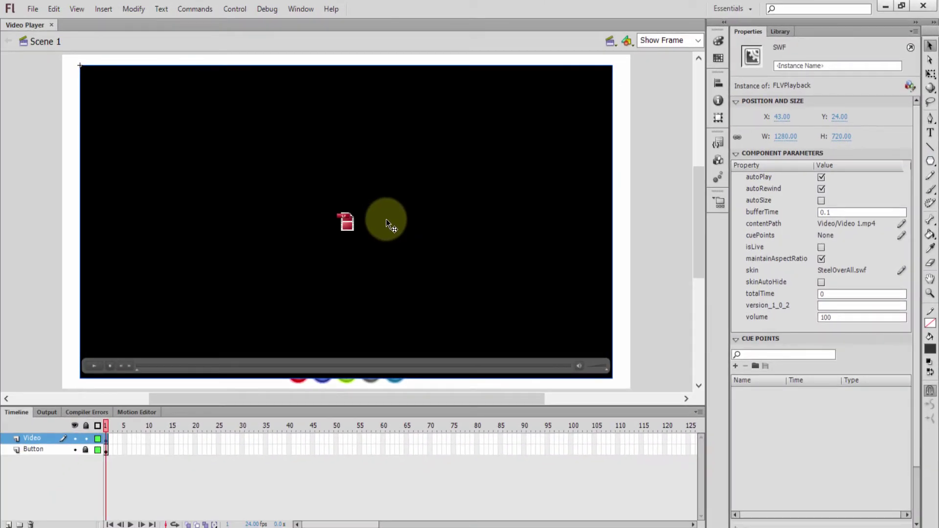
# Nudge the video component straight up toward the upper edge of the stage, to Y 0.20, and deselect it
pyautogui.press('Up')
pyautogui.press('Up')
pyautogui.press('Up')
pyautogui.press('Up')
pyautogui.press('Up')
pyautogui.press('Up')
pyautogui.press('Up')
pyautogui.press('Up')
pyautogui.press('Up')
pyautogui.press('Up')
pyautogui.press('Up')
pyautogui.press('Up')
pyautogui.press('Up')
pyautogui.press('Up')
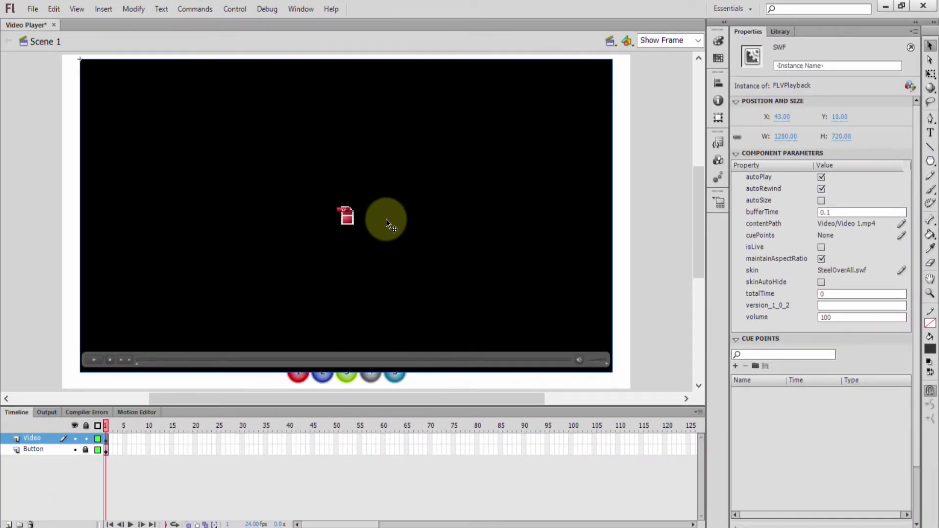
pyautogui.press('Up')
pyautogui.press('Up')
pyautogui.press('Up')
pyautogui.press('Up')
pyautogui.press('Up')
pyautogui.press('Up')
pyautogui.press('Up')
pyautogui.press('Up')
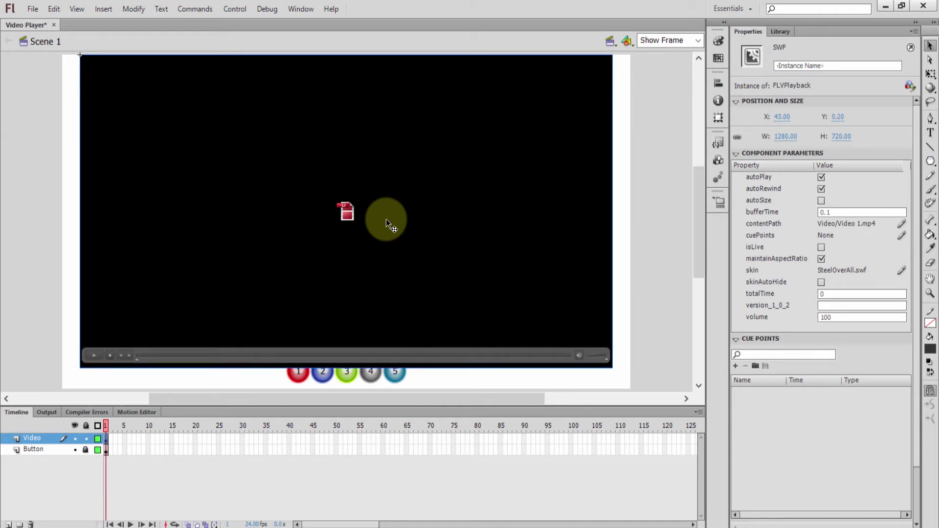
pyautogui.click(658, 318)
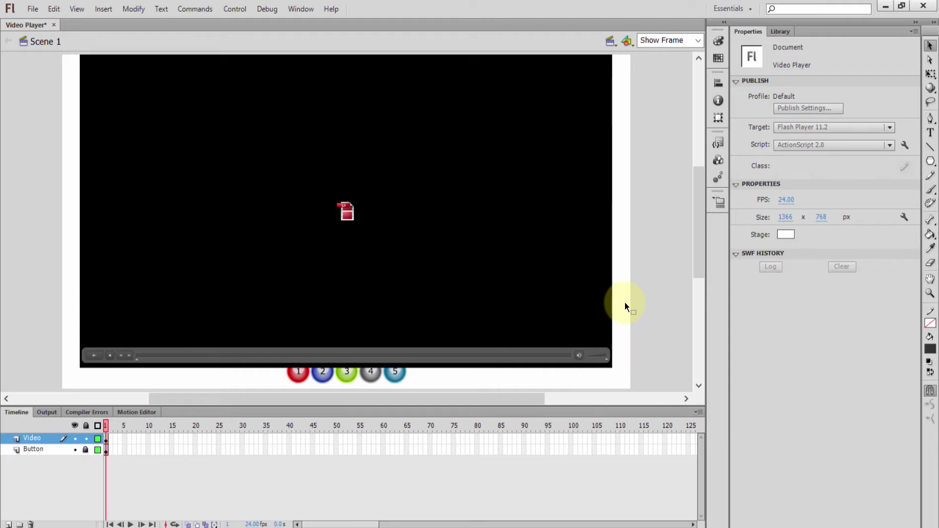
# Test the movie, try the pause, stop and play controls on Video 1, and return to the document
pyautogui.hotkey('ctrl', 'Return')
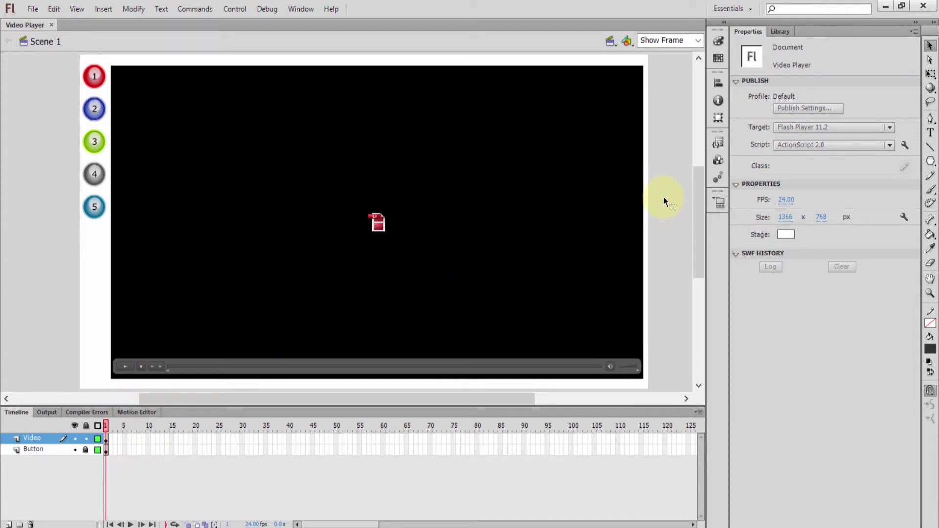
pyautogui.hotkey('ctrl', 'Return')
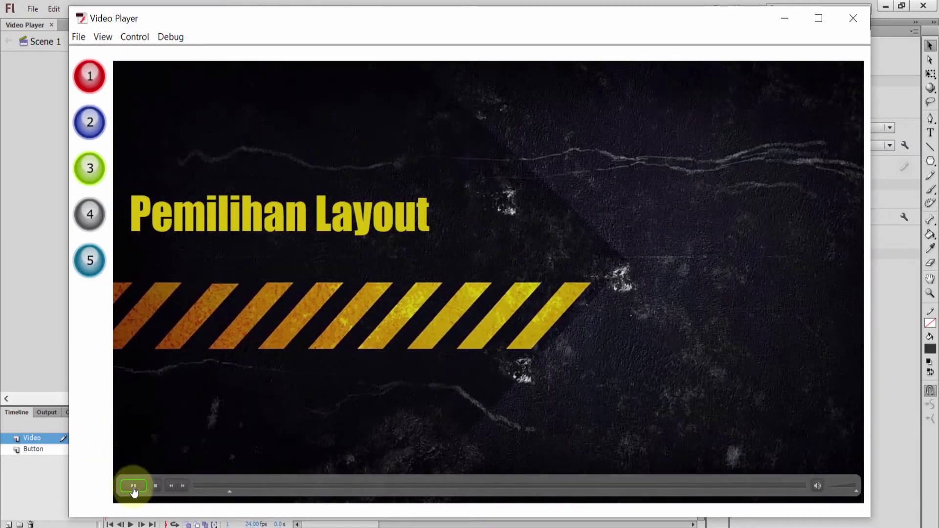
pyautogui.click(131, 486)
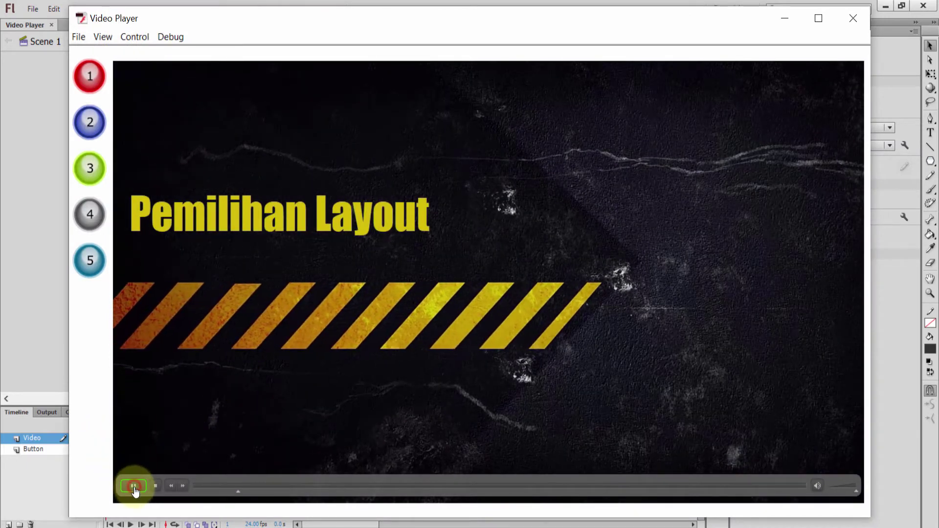
pyautogui.click(156, 487)
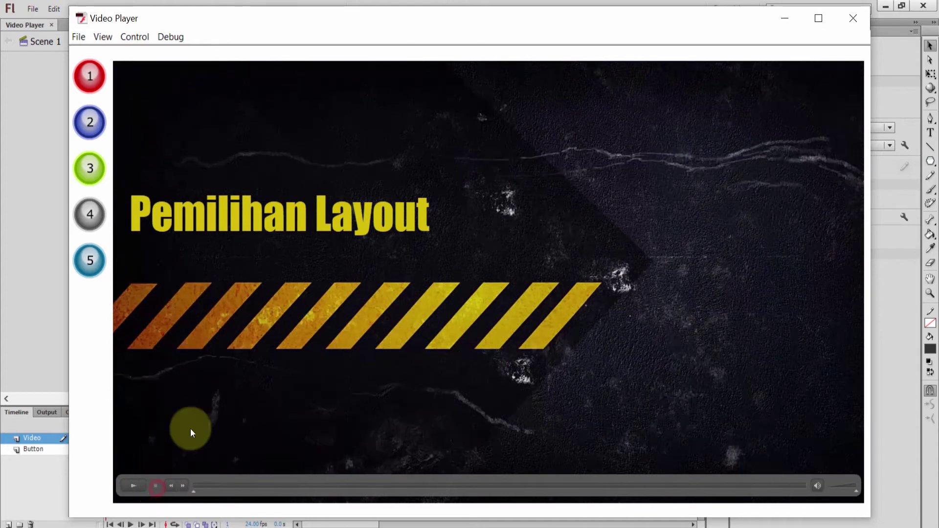
pyautogui.click(131, 486)
pyautogui.hotkey('ctrl', 'w')
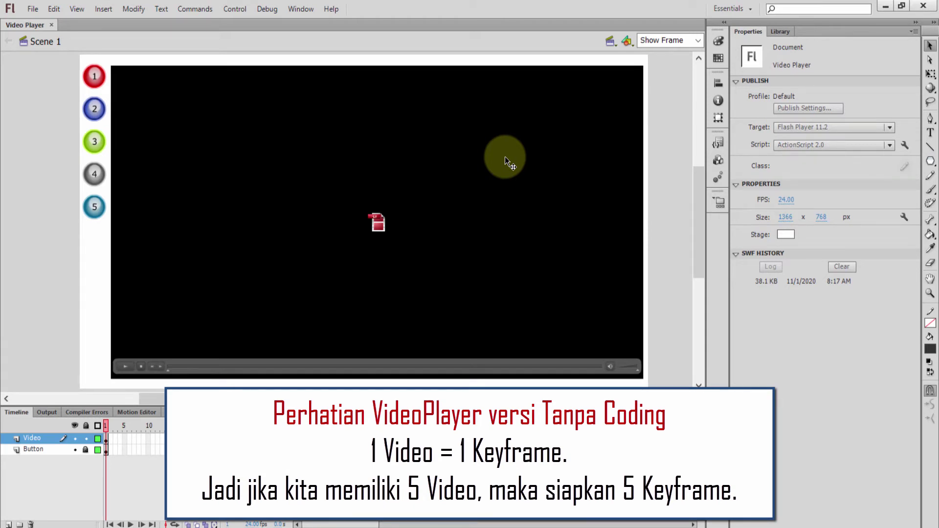
pyautogui.click(505, 156)
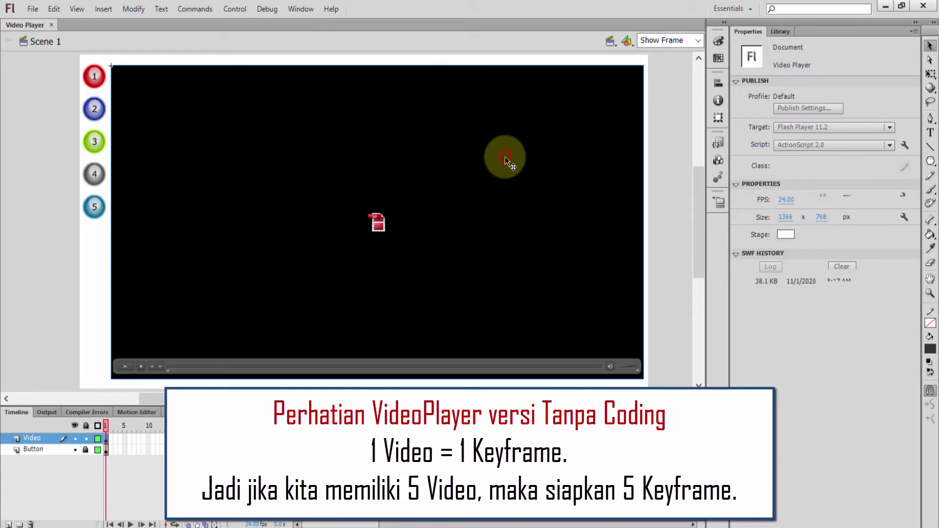
pyautogui.click(678, 183)
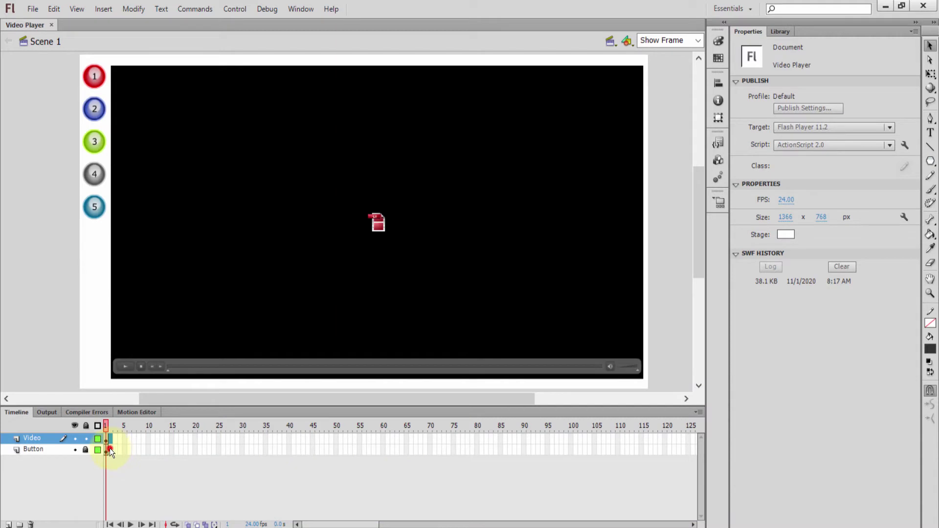
# Extend the Button layer to frame 5 by inserting a frame there
pyautogui.click(109, 448)
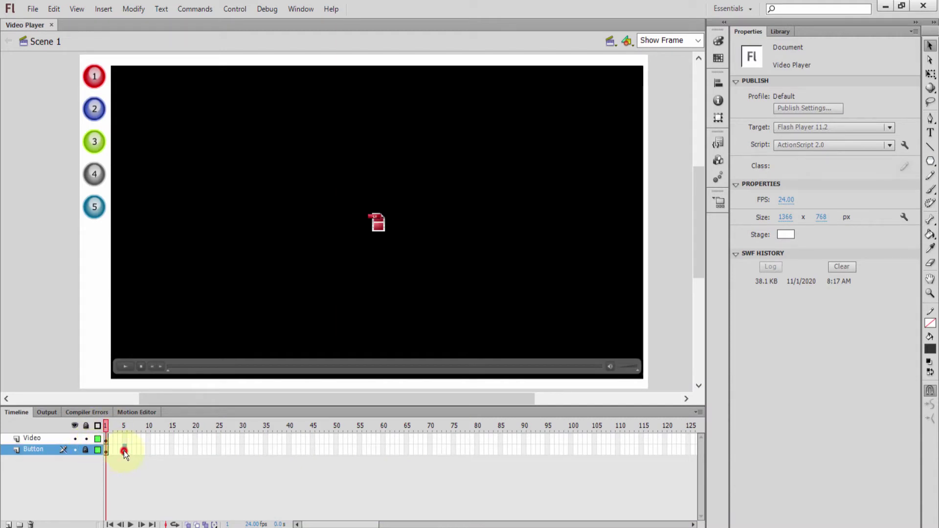
pyautogui.click(124, 451)
pyautogui.rightClick(125, 449)
pyautogui.click(211, 154)
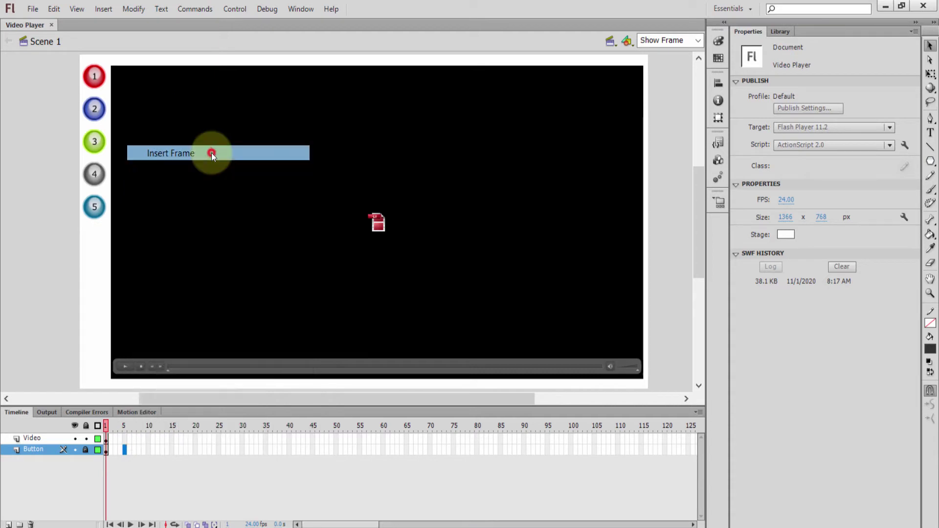
# Insert a blank keyframe at frame 2 of the Video layer
pyautogui.click(109, 439)
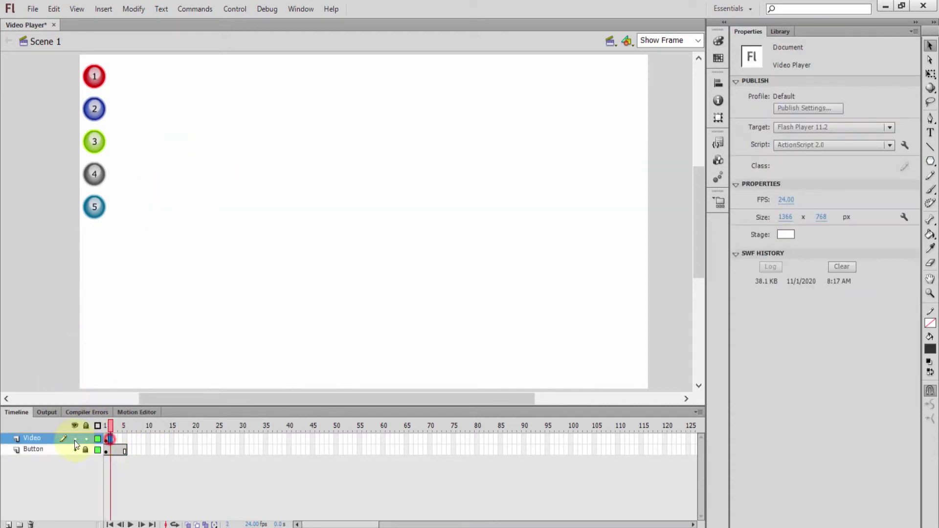
pyautogui.rightClick(110, 441)
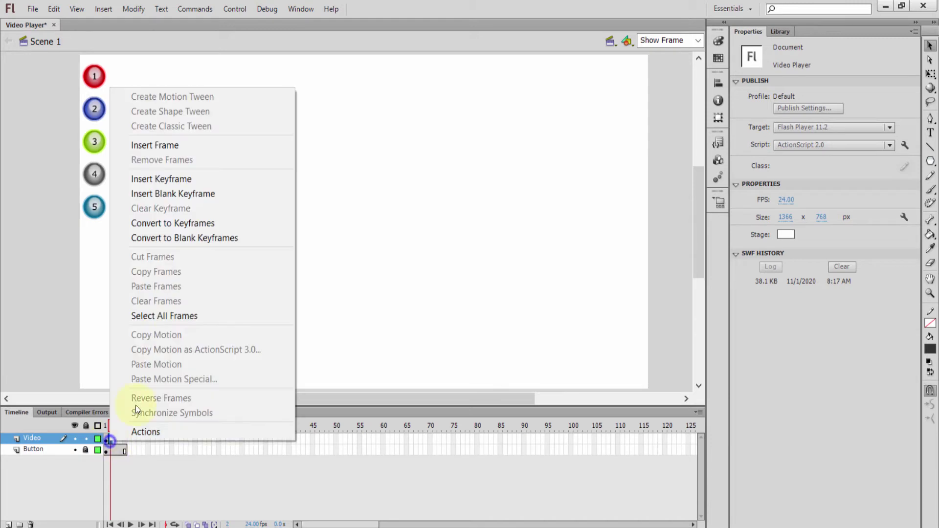
pyautogui.click(211, 195)
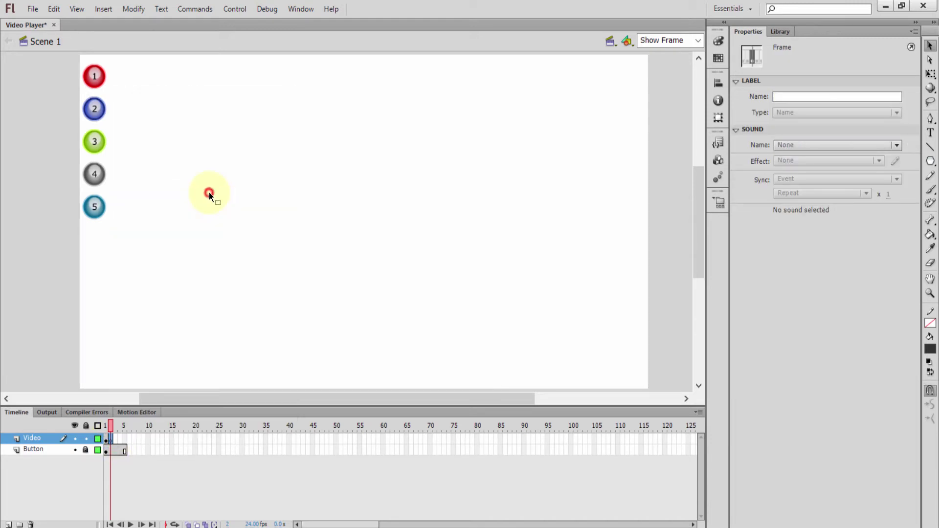
pyautogui.click(209, 194)
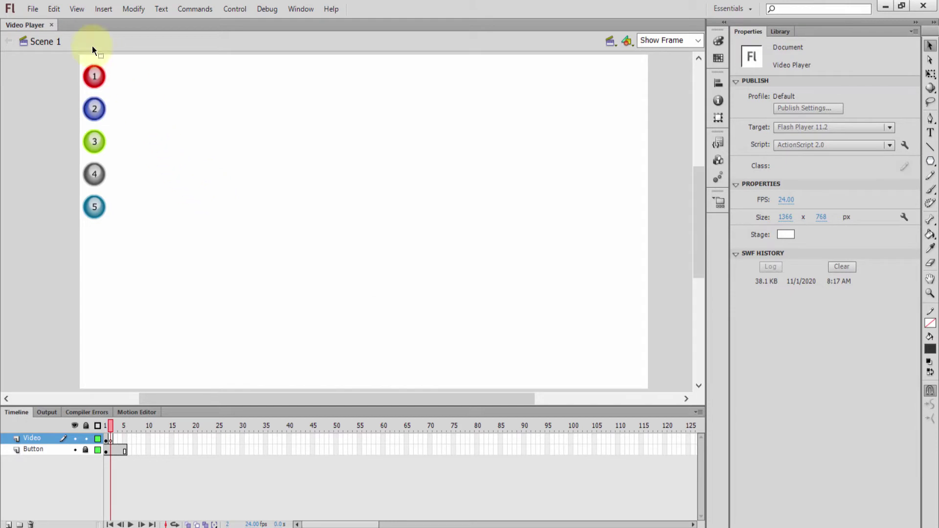
# Import Video 2 from the Video folder into frame 2 as an external video with playback component, using the SteelOverAll skin
pyautogui.click(32, 9)
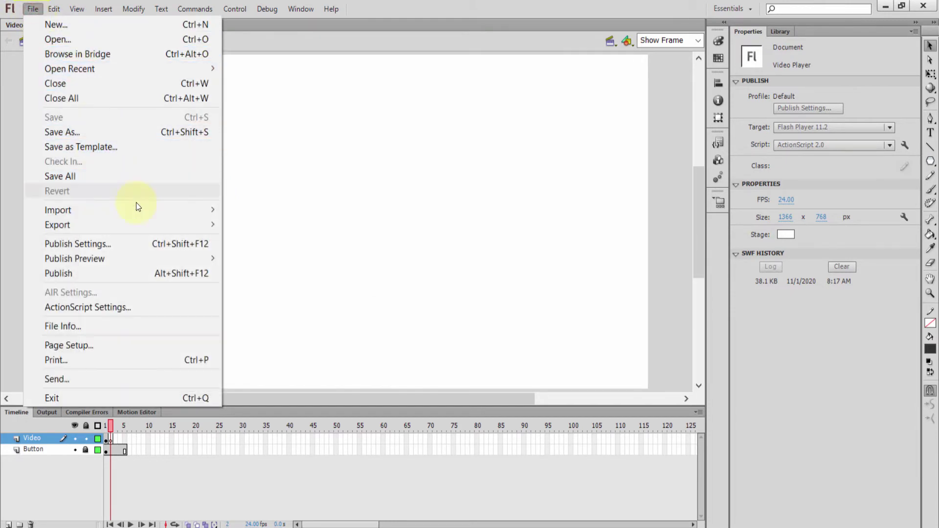
pyautogui.moveTo(157, 210)
pyautogui.click(314, 251)
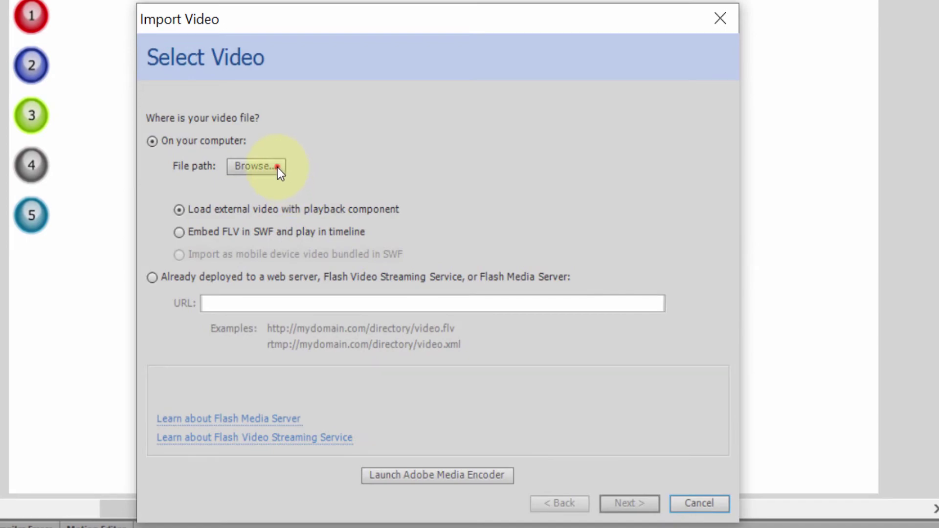
pyautogui.click(277, 167)
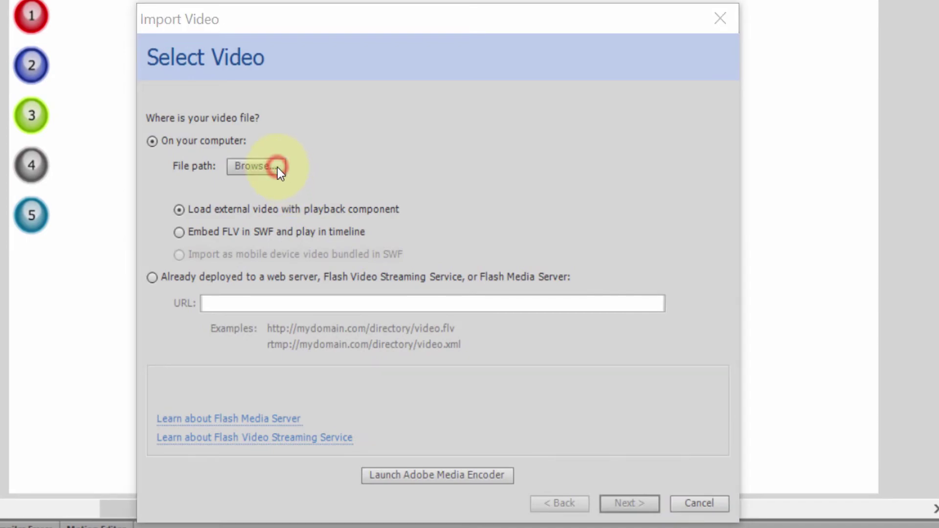
pyautogui.doubleClick(278, 169)
pyautogui.click(624, 502)
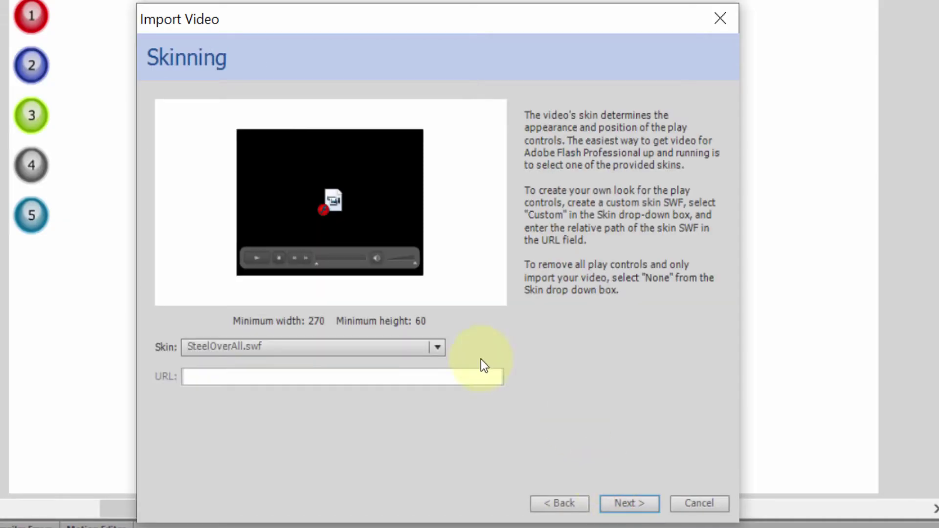
pyautogui.click(610, 508)
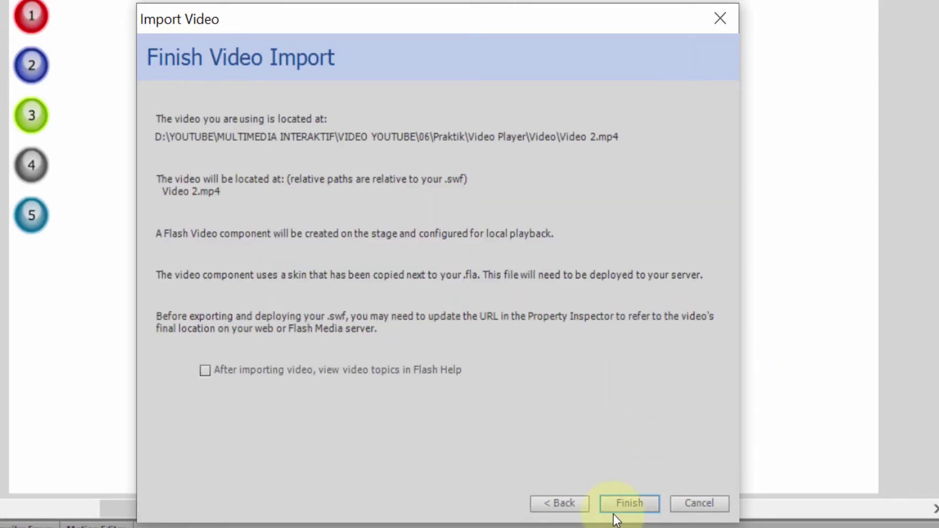
pyautogui.click(629, 503)
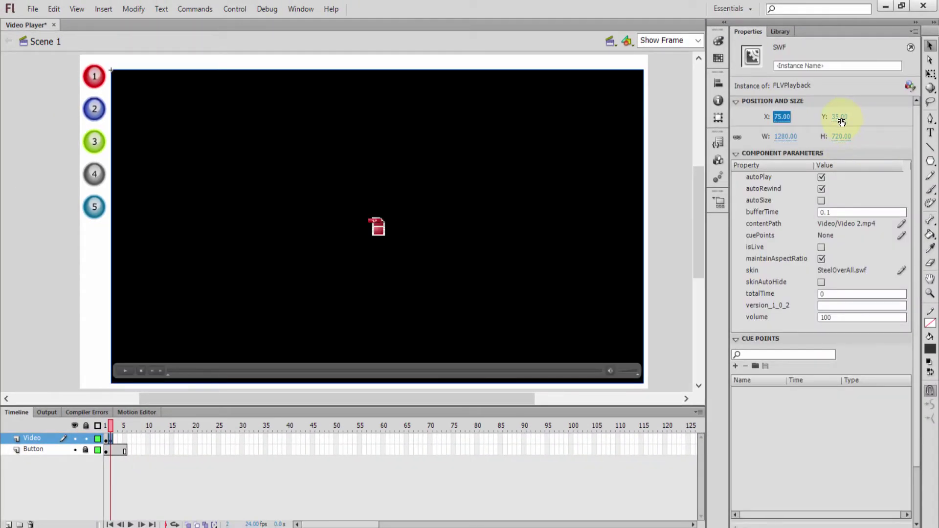
# Set the Video 2 playback component's Y position to 25 and enable skinAutoHide for it in frame 2
pyautogui.click(841, 121)
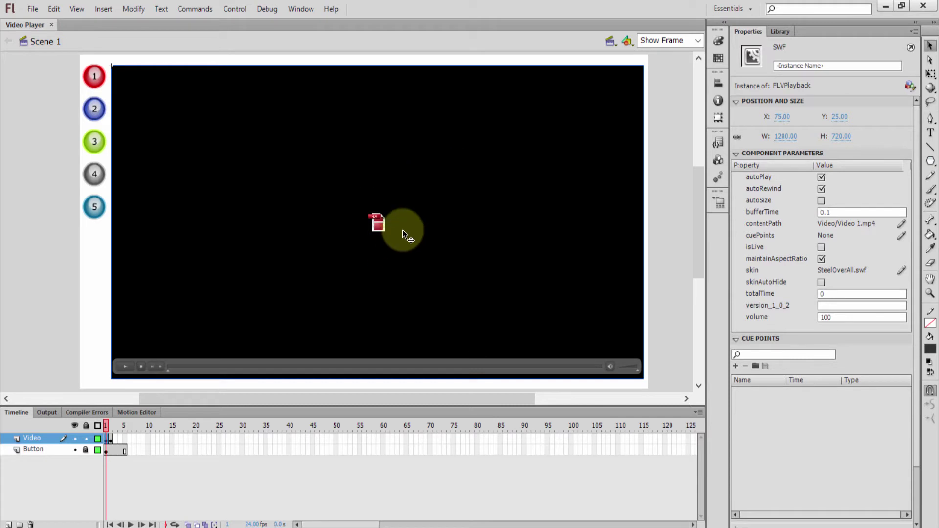
pyautogui.click(110, 439)
pyautogui.click(615, 230)
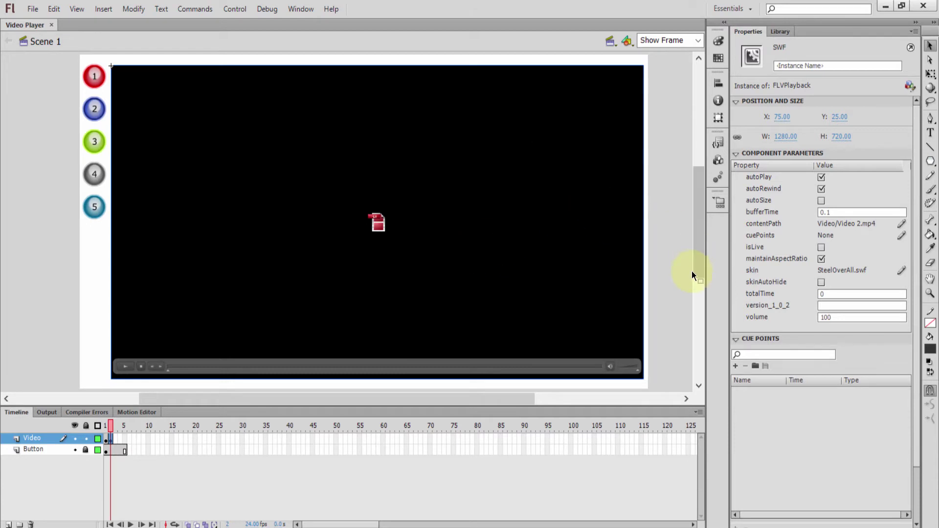
pyautogui.click(821, 283)
pyautogui.click(672, 221)
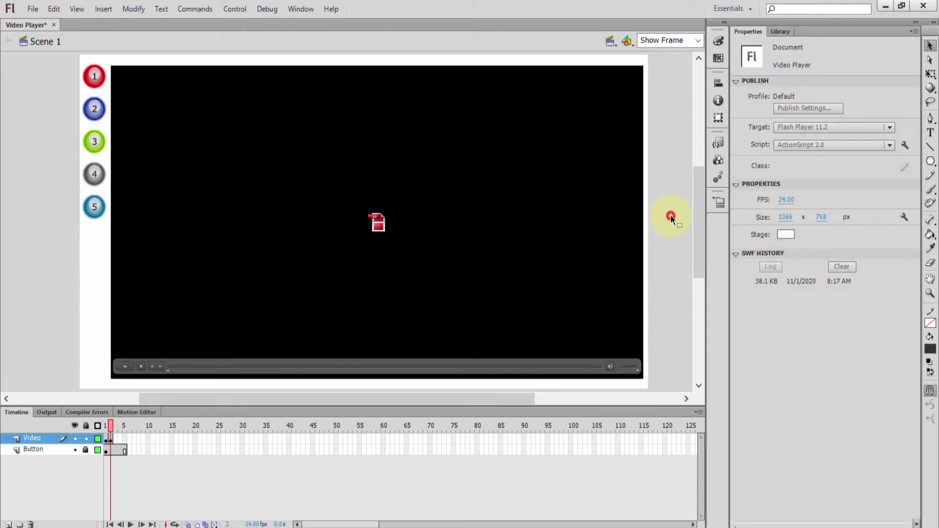
# Test the movie to check how its frames play, and return to the document
pyautogui.hotkey('ctrl', 'Return')
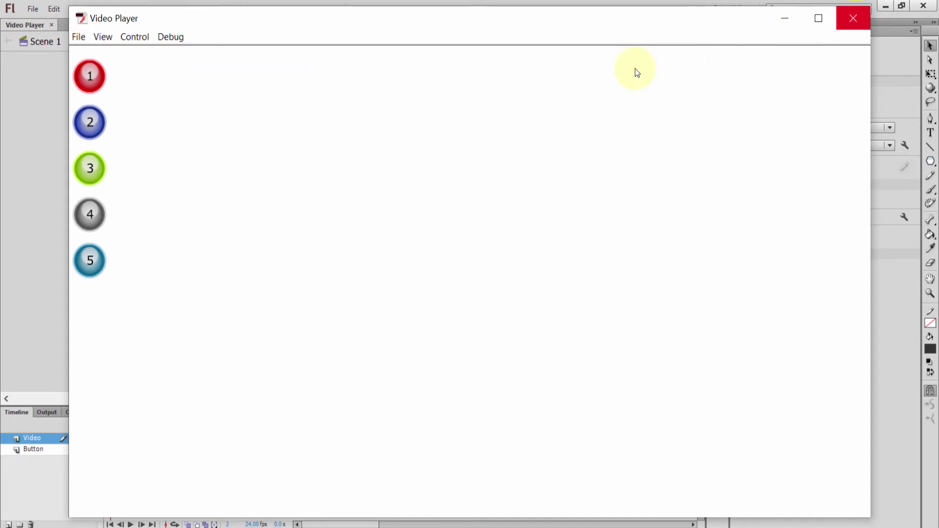
pyautogui.click(852, 23)
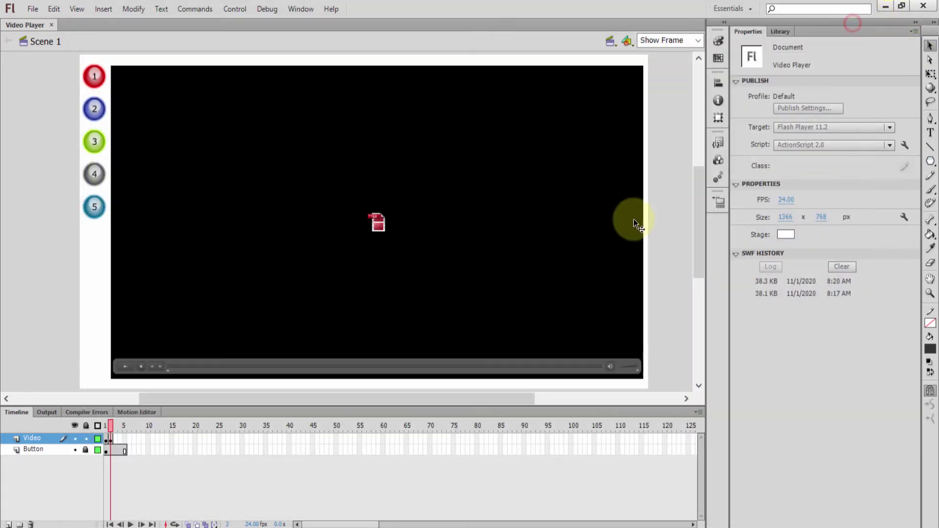
pyautogui.click(671, 185)
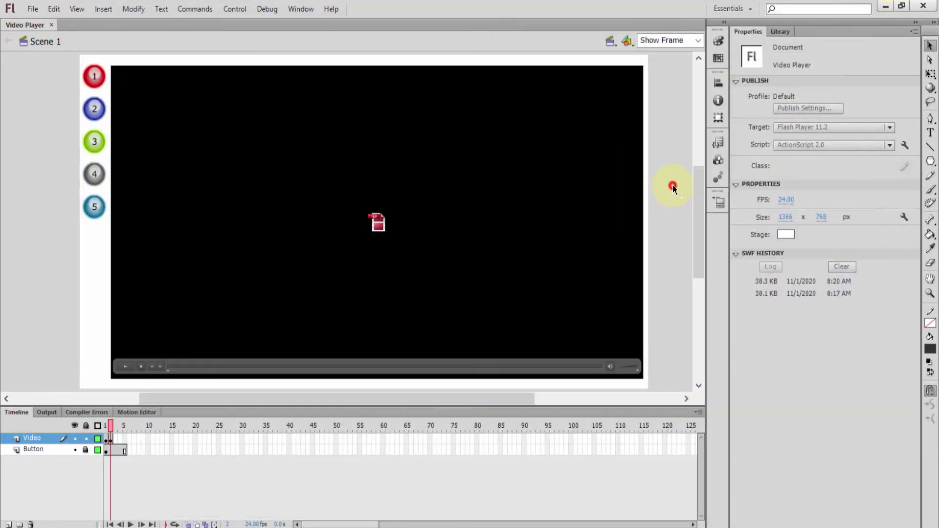
# In the Button layer's frame 1 actions, write stop(); and onRelease functions making satu_btn, dua_btn, tiga_btn, empat_btn and lima_btn gotoAndStop frames 1 to 5
pyautogui.rightClick(107, 450)
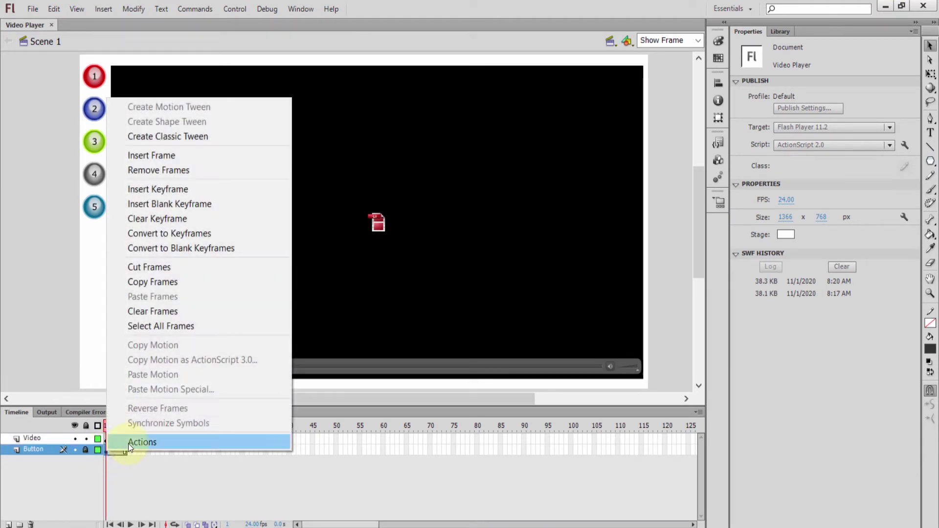
pyautogui.click(129, 443)
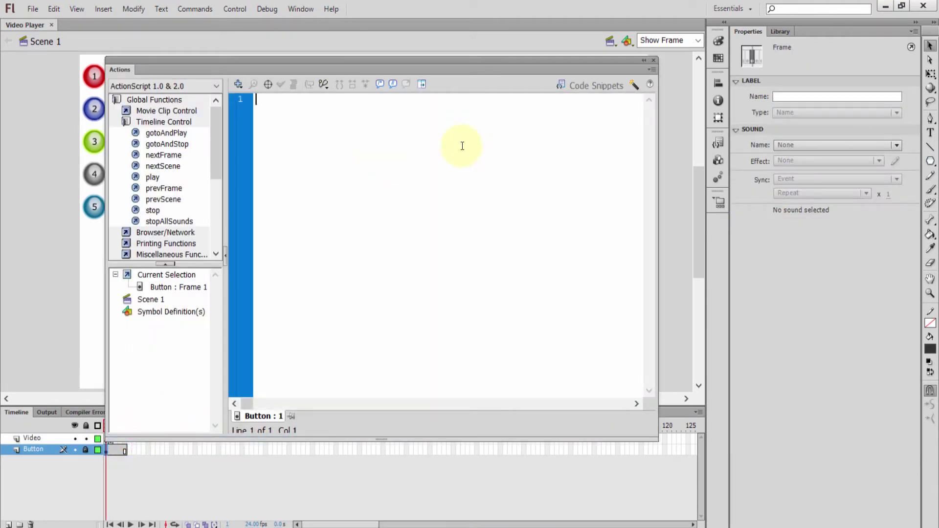
pyautogui.write('stop()')
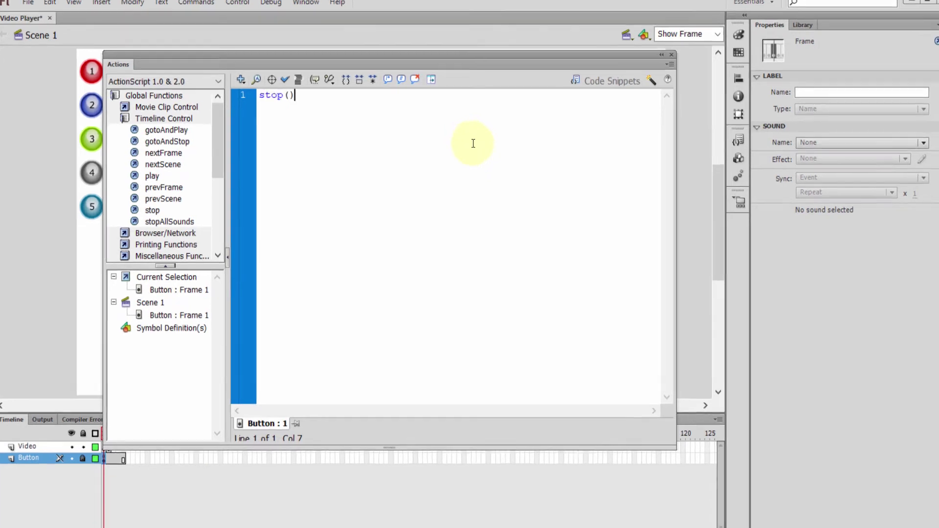
pyautogui.write(';')
pyautogui.press('Return')
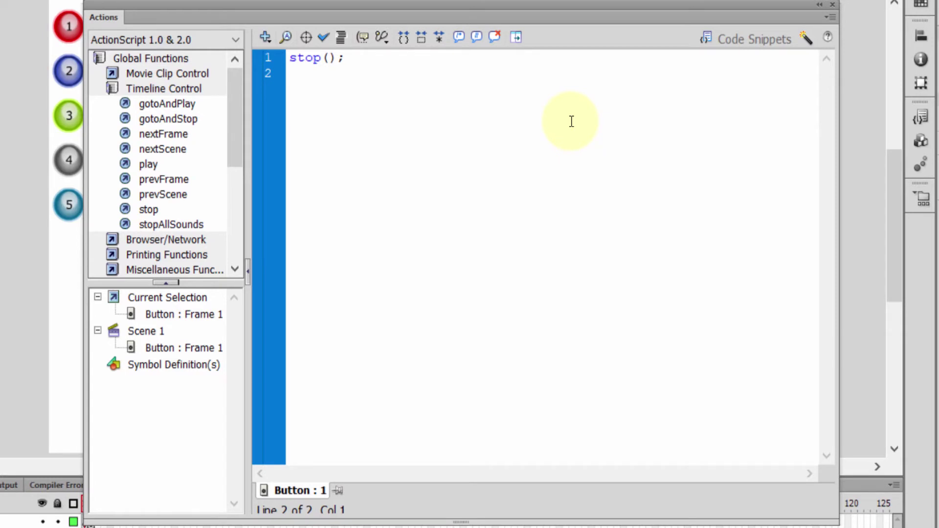
pyautogui.write('satu_btn.onRelease = function() {  gotoAndStop(1); } dua_btn.onRelease = function() {  gotoAndStop(2); } tiga_btn.onRelease = function() {  gotoAndStop(3); } empat_btn.onRelease = function() {  gotoAndStop(4); } lima_btn.onRelease = function() {  gotoAndStop(5); }')
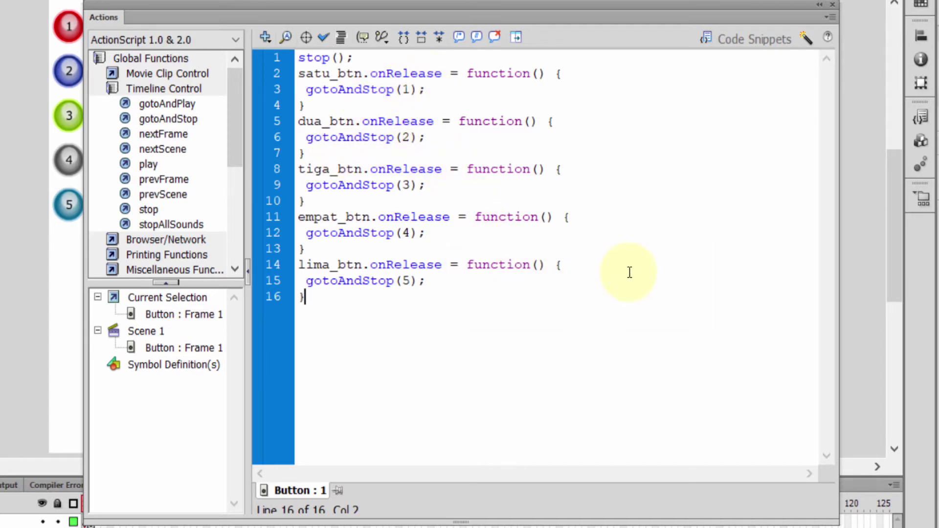
# Test the movie and try the seek, skip, pause and stop controls on Video 1
pyautogui.hotkey('ctrl', 'Return')
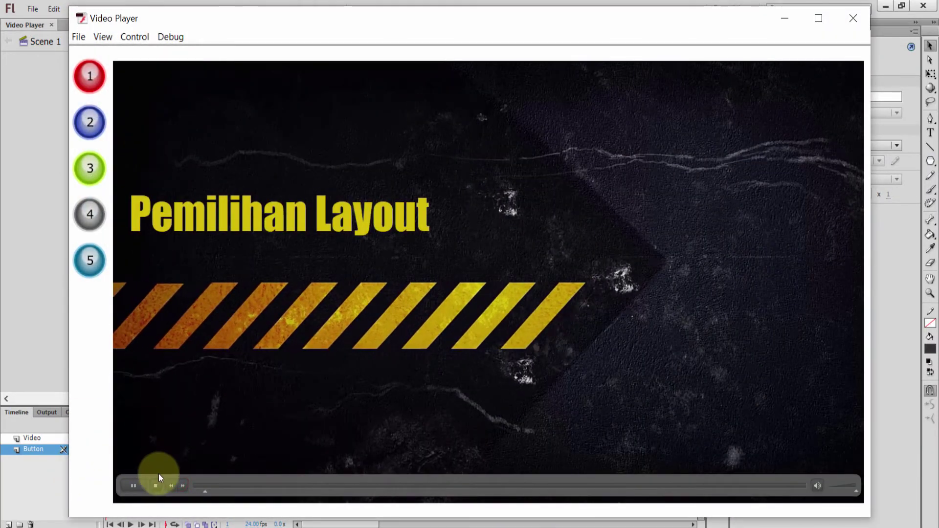
pyautogui.moveTo(208, 492); pyautogui.dragTo(376, 491)
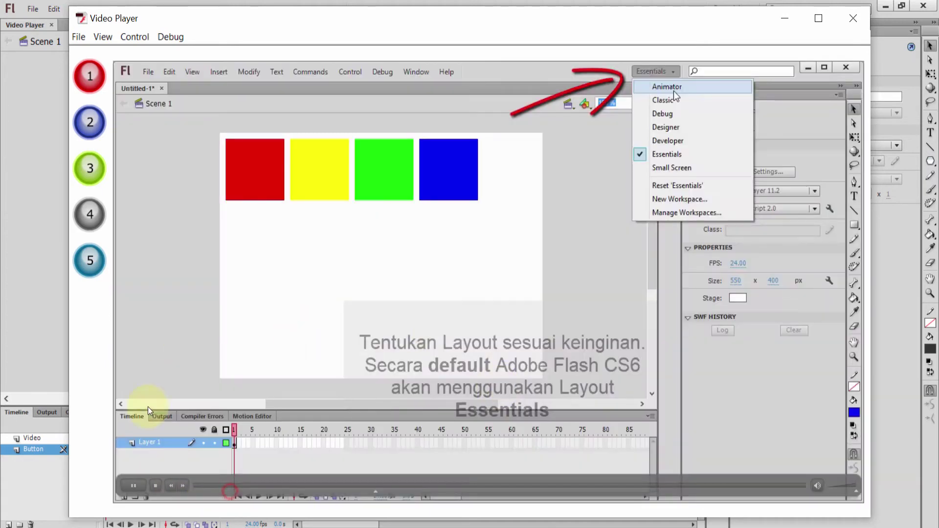
pyautogui.click(181, 486)
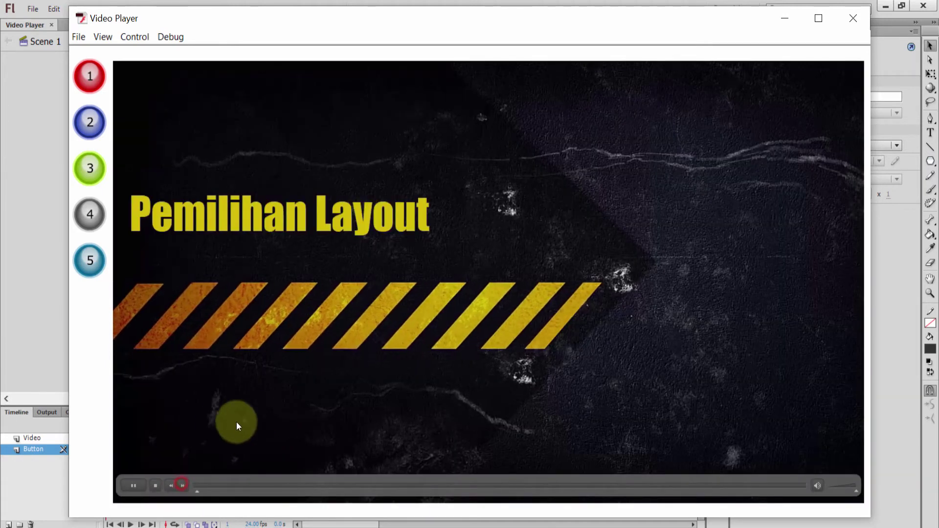
pyautogui.click(135, 489)
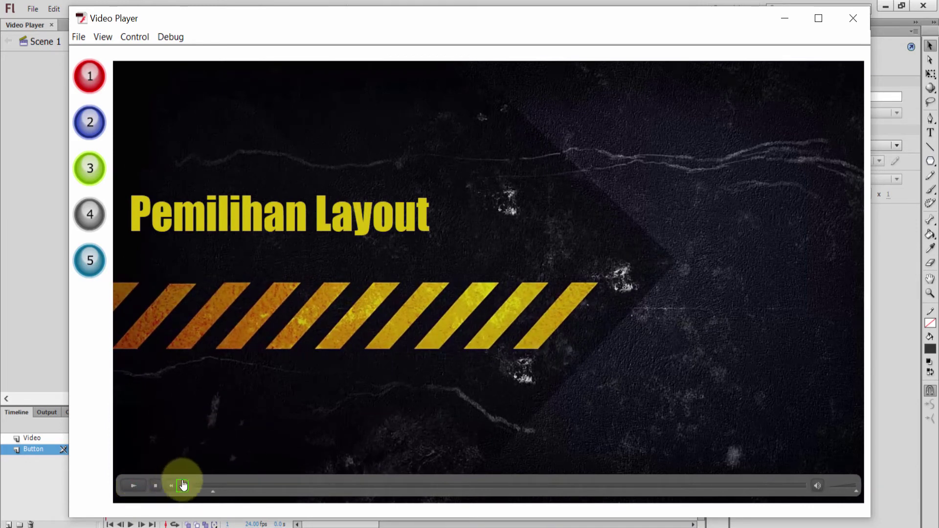
pyautogui.click(155, 486)
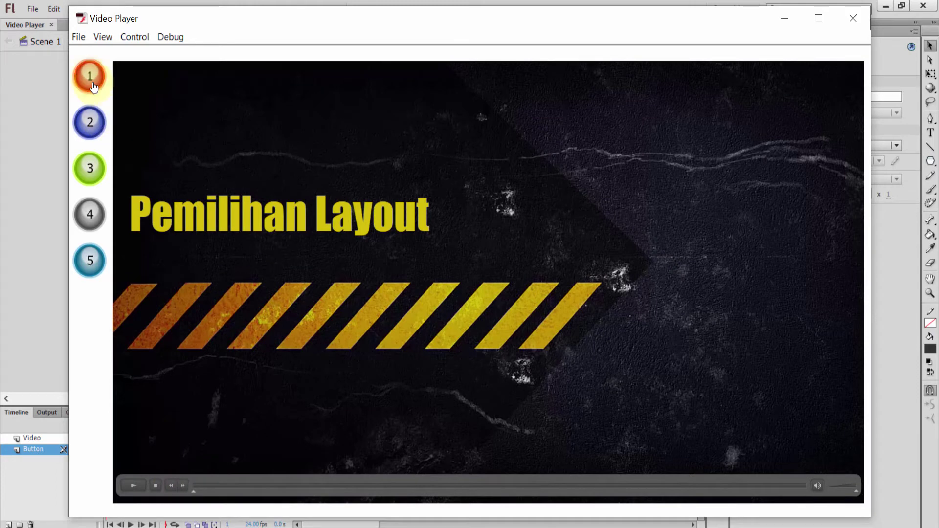
# Switch between Video 1 and Video 2 with buttons 1 and 2, pause playback, and close the test movie and the script editor
pyautogui.click(104, 121)
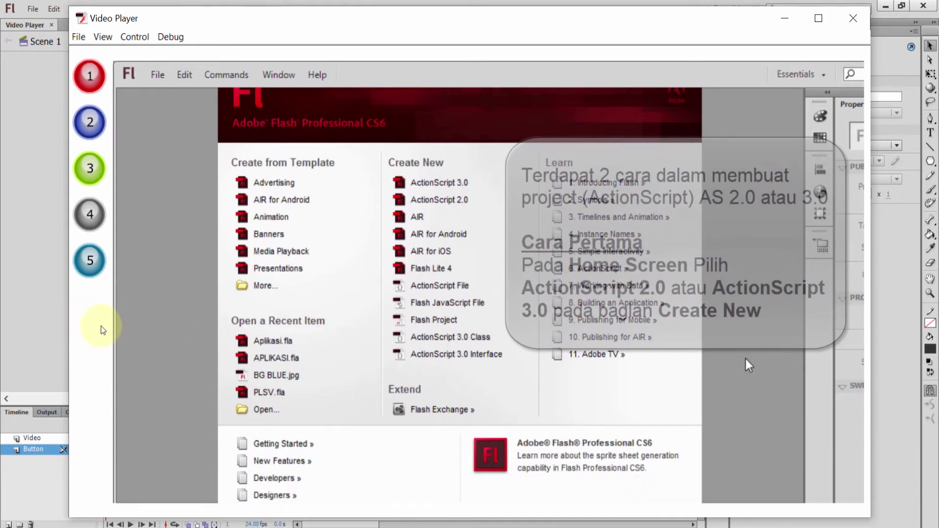
pyautogui.click(100, 72)
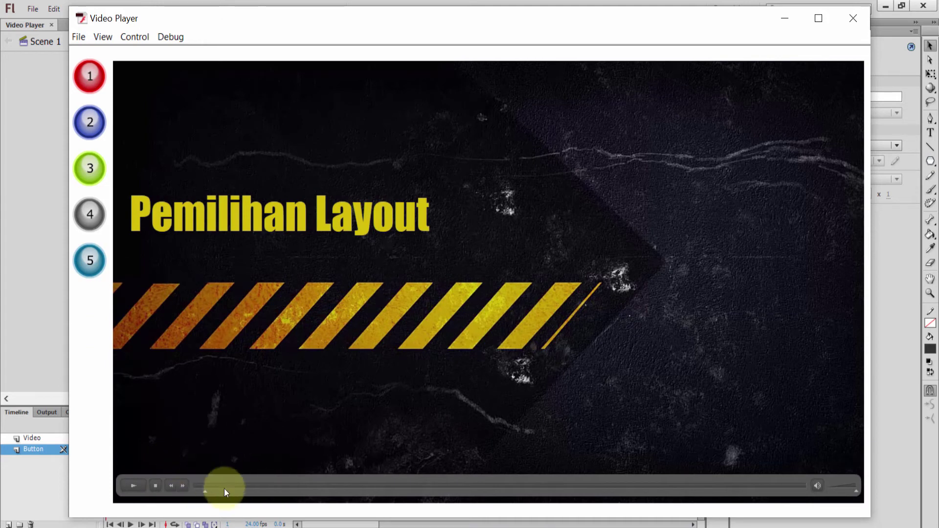
pyautogui.click(89, 121)
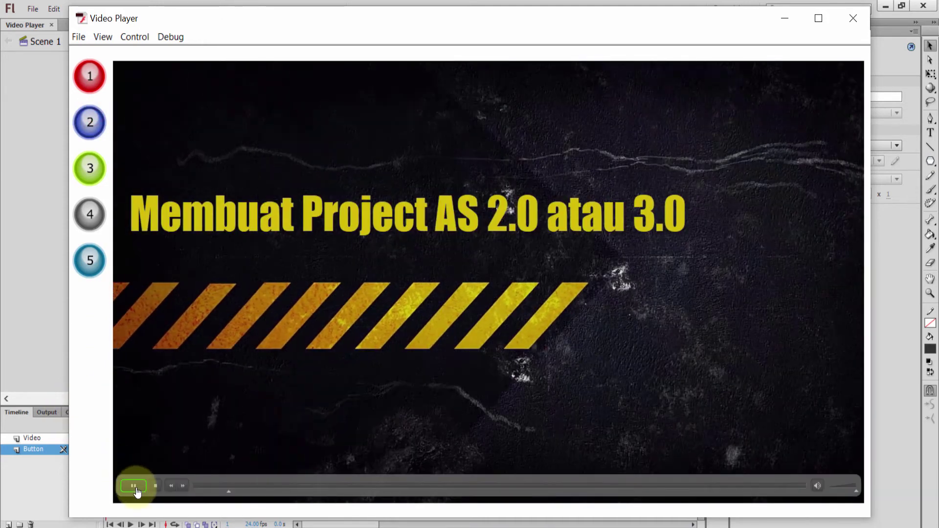
pyautogui.click(134, 486)
pyautogui.click(853, 19)
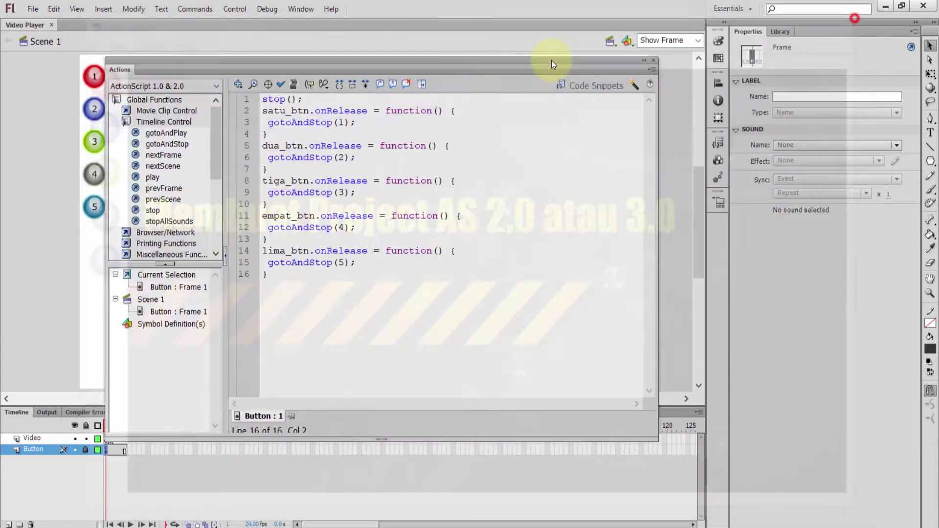
pyautogui.click(655, 59)
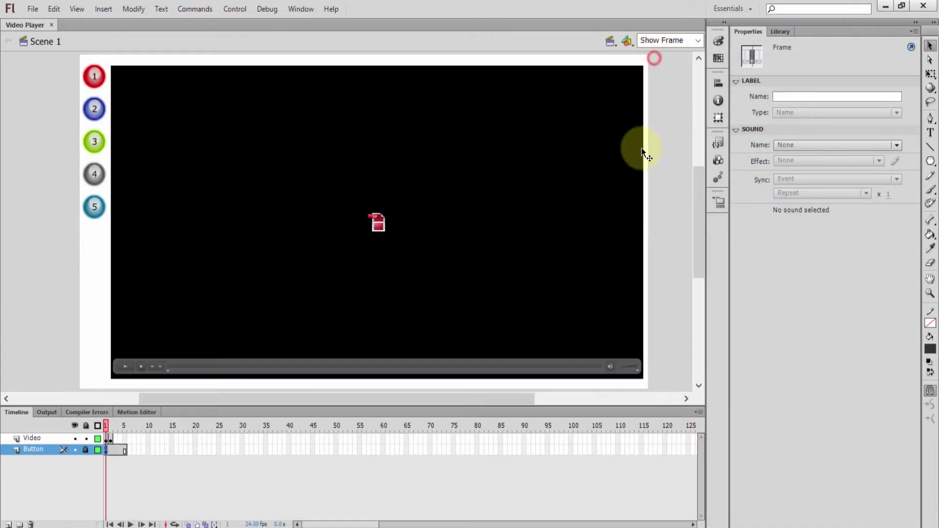
pyautogui.click(648, 191)
pyautogui.click(115, 439)
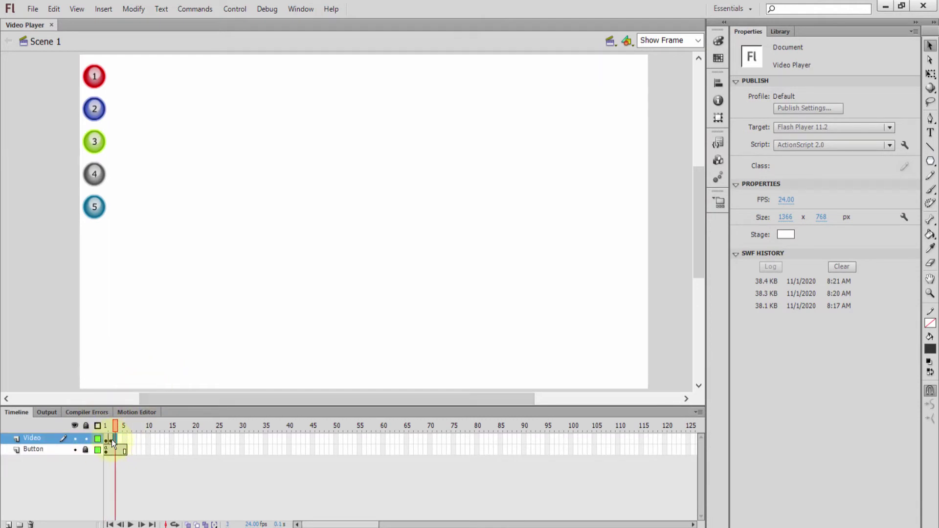
pyautogui.click(111, 439)
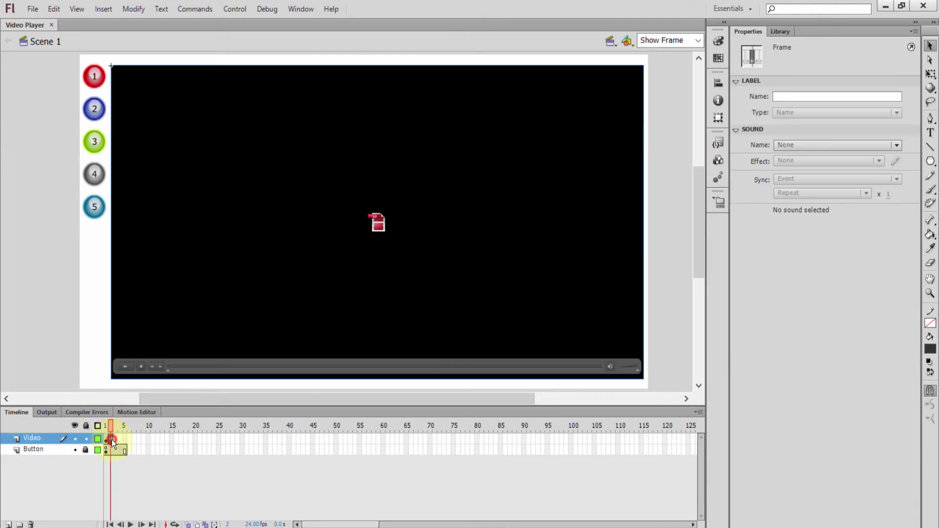
pyautogui.click(670, 168)
pyautogui.click(360, 260)
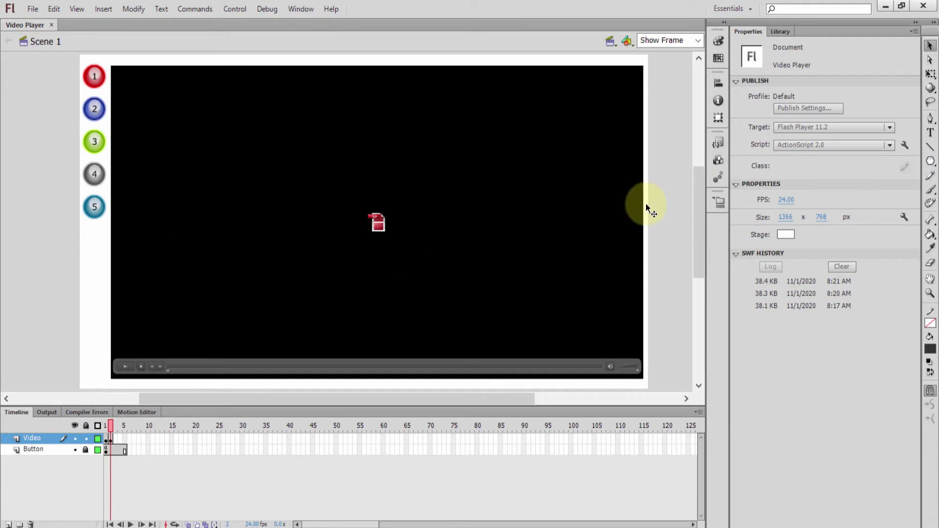
pyautogui.click(33, 9)
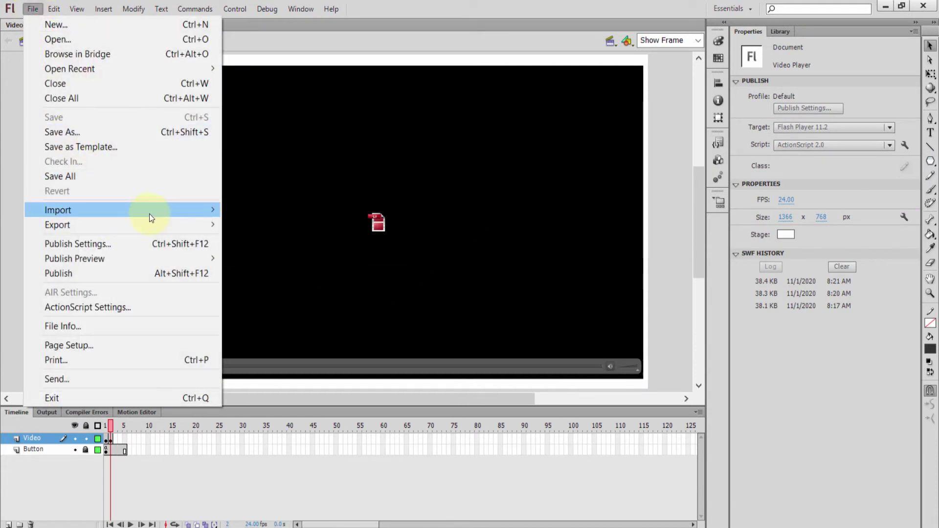
pyautogui.moveTo(149, 213)
pyautogui.click(667, 232)
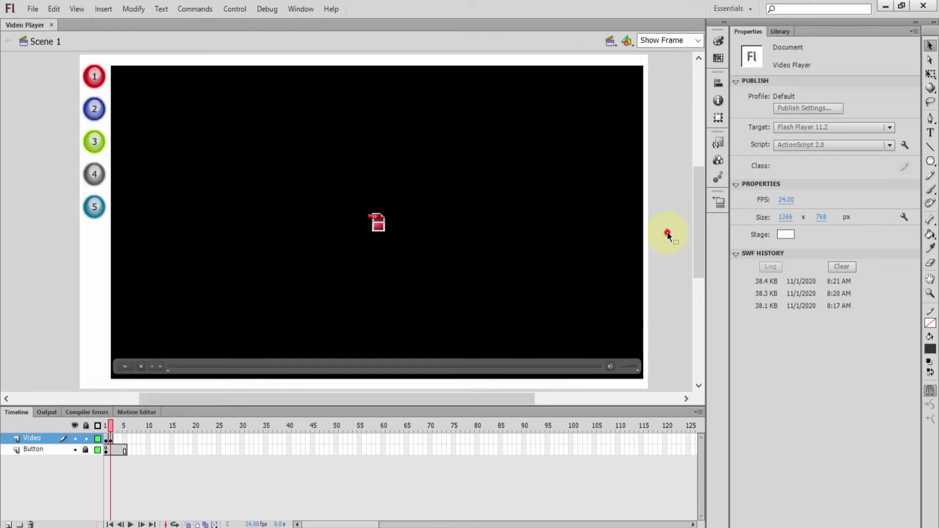
pyautogui.click(114, 439)
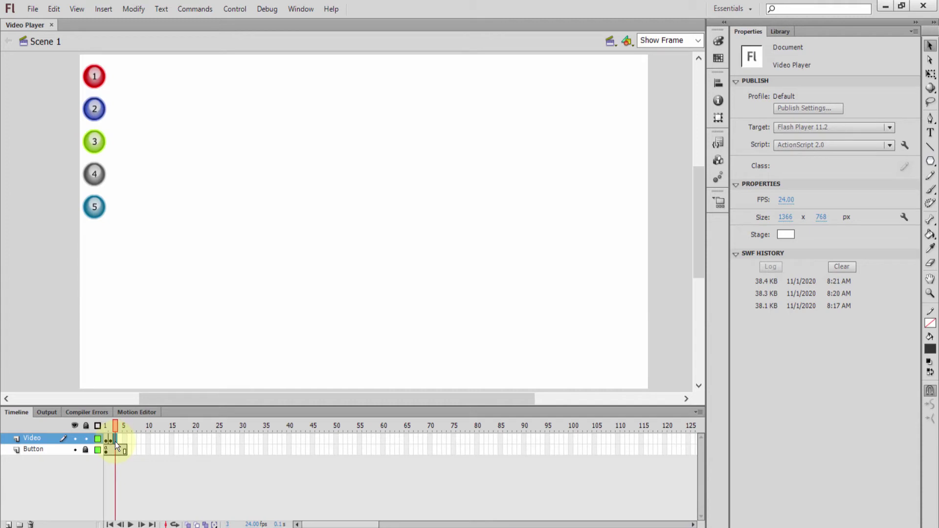
pyautogui.click(108, 439)
pyautogui.click(279, 336)
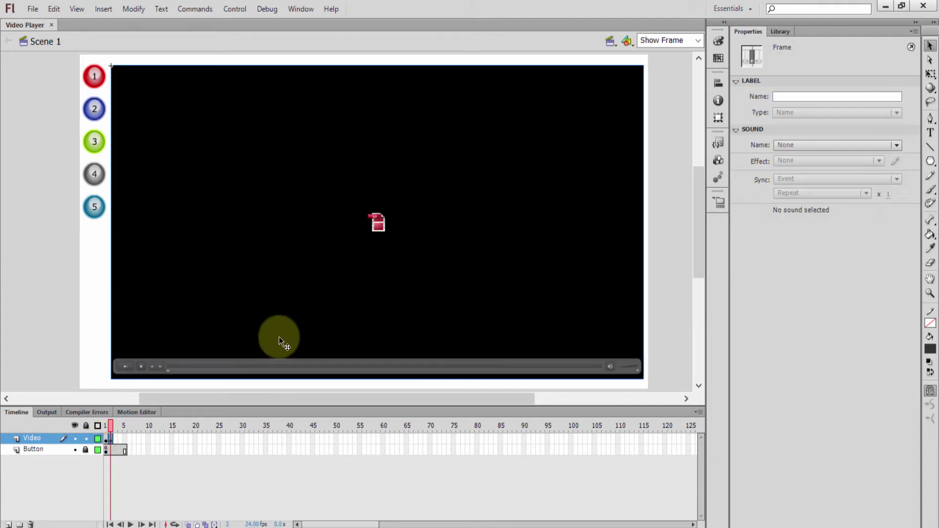
# Insert a keyframe at frame 3 of the Video layer, duplicating the playback component from frame 2
pyautogui.click(114, 439)
pyautogui.click(157, 306)
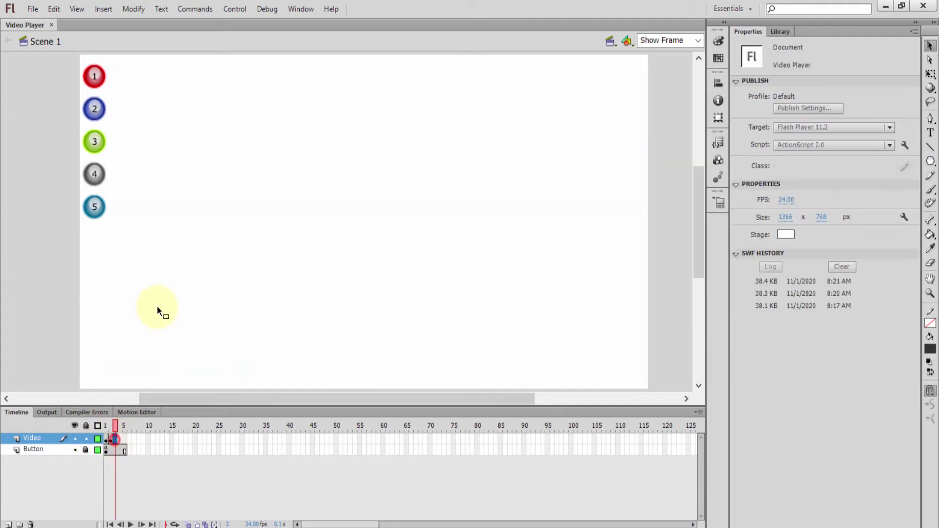
pyautogui.rightClick(117, 439)
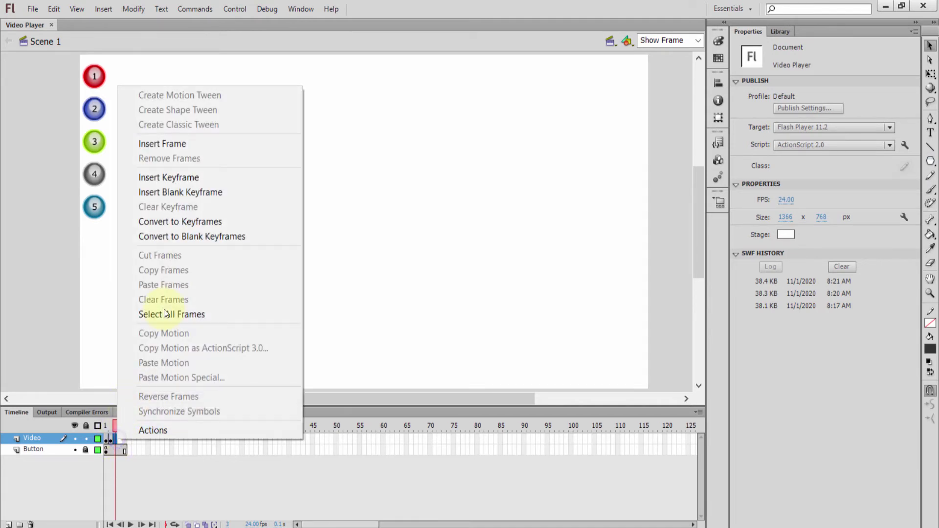
pyautogui.click(206, 177)
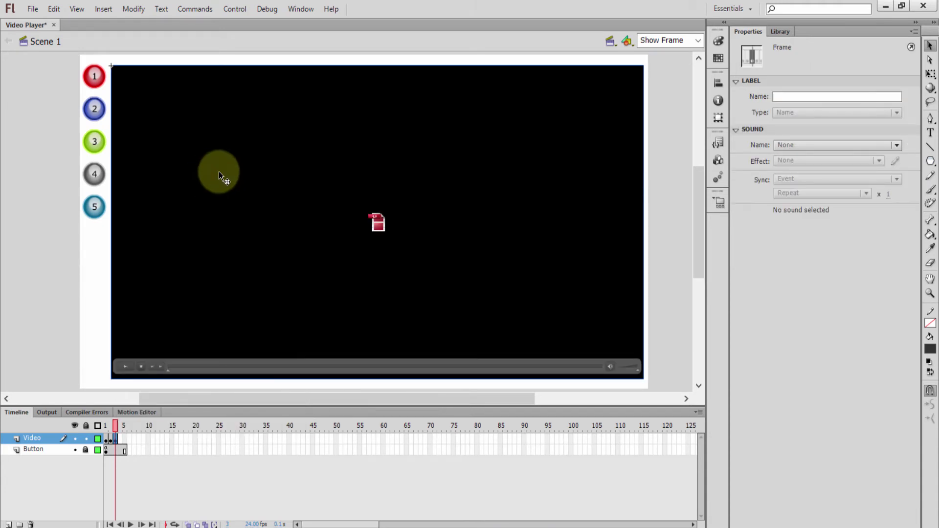
# Set the frame 3 playback component's content path to Video/Video 3.mp4 and turn off autoPlay
pyautogui.click(554, 216)
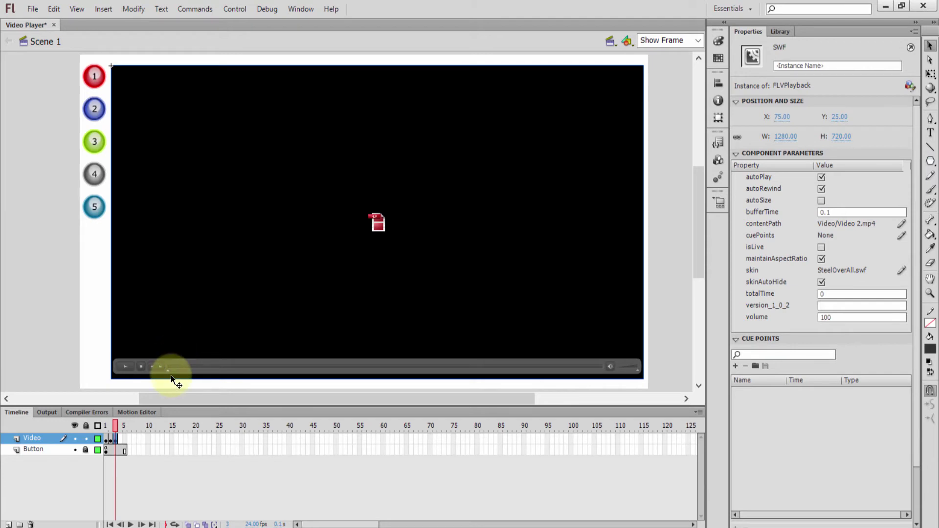
pyautogui.click(900, 224)
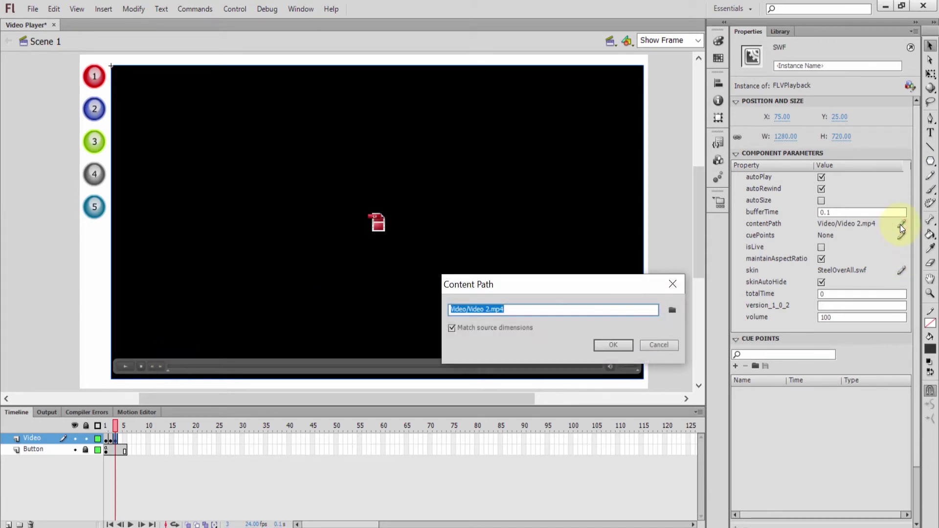
pyautogui.click(540, 311)
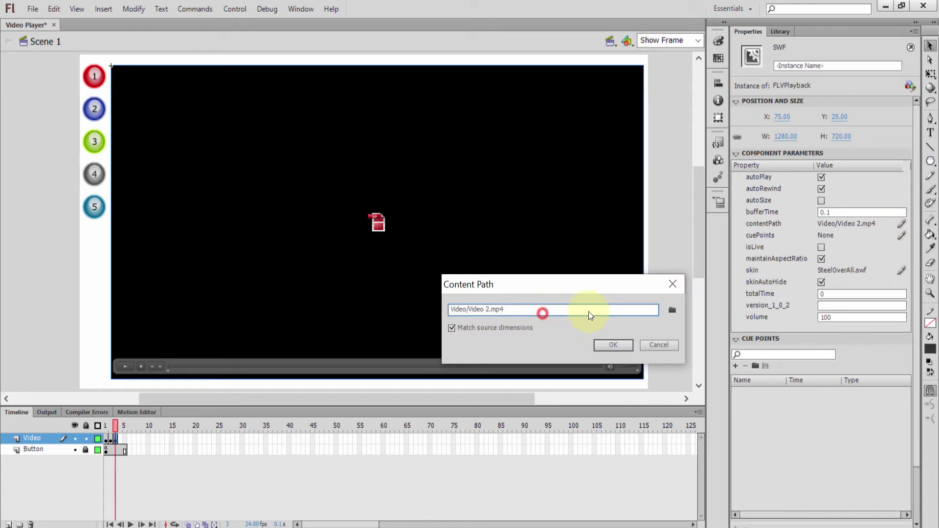
pyautogui.click(669, 311)
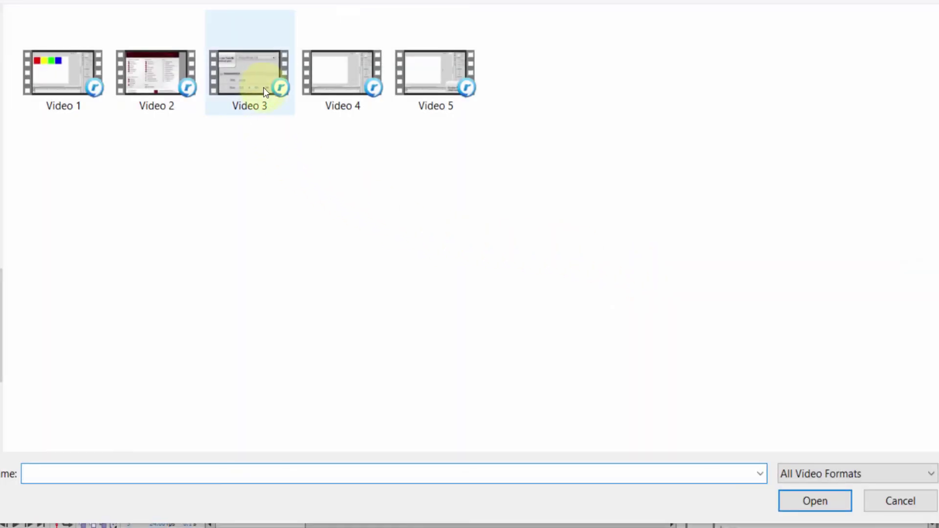
pyautogui.doubleClick(263, 83)
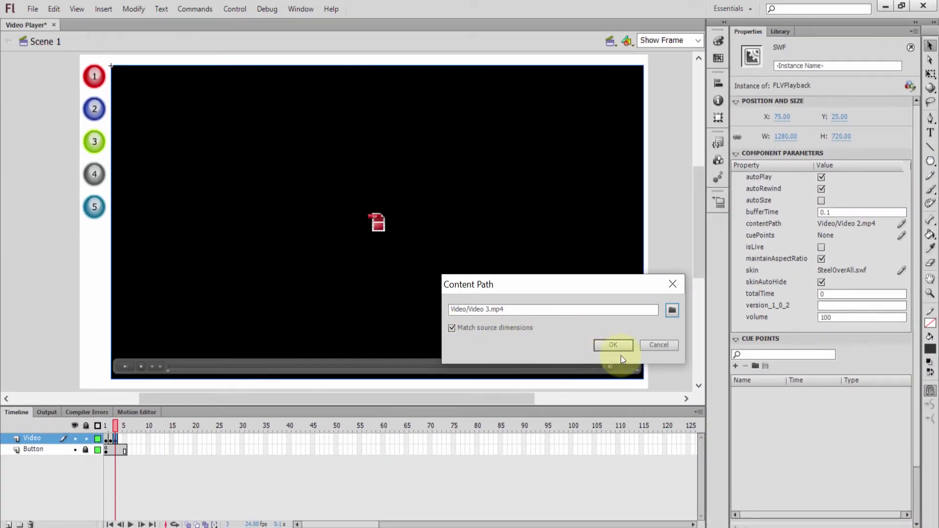
pyautogui.click(616, 343)
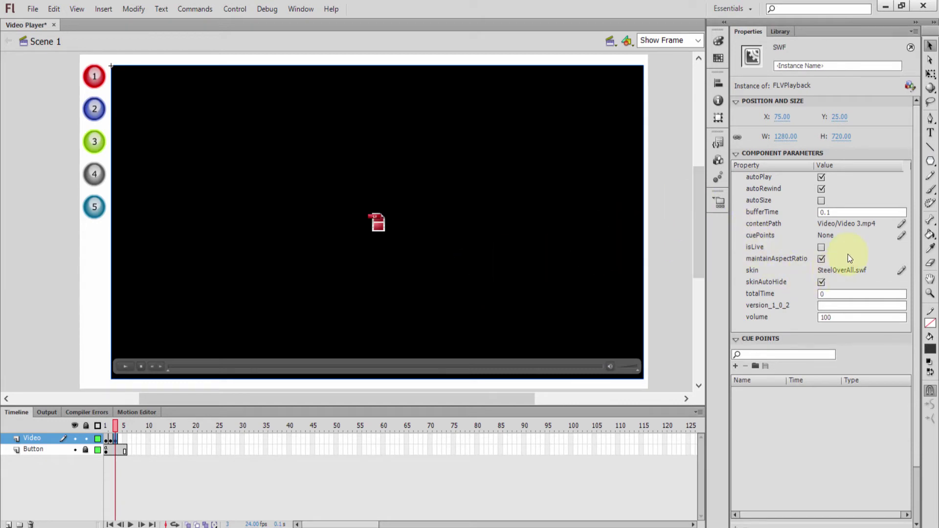
pyautogui.click(820, 178)
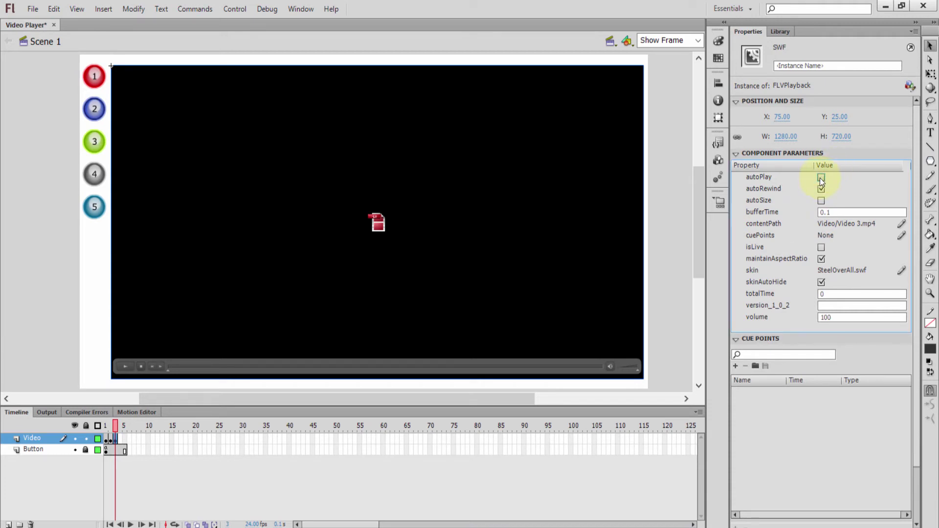
pyautogui.click(667, 217)
# Test the movie by switching videos with buttons 2, 3 and 1 and using the play/pause control, then close the test window
pyautogui.hotkey('ctrl', 'Return')
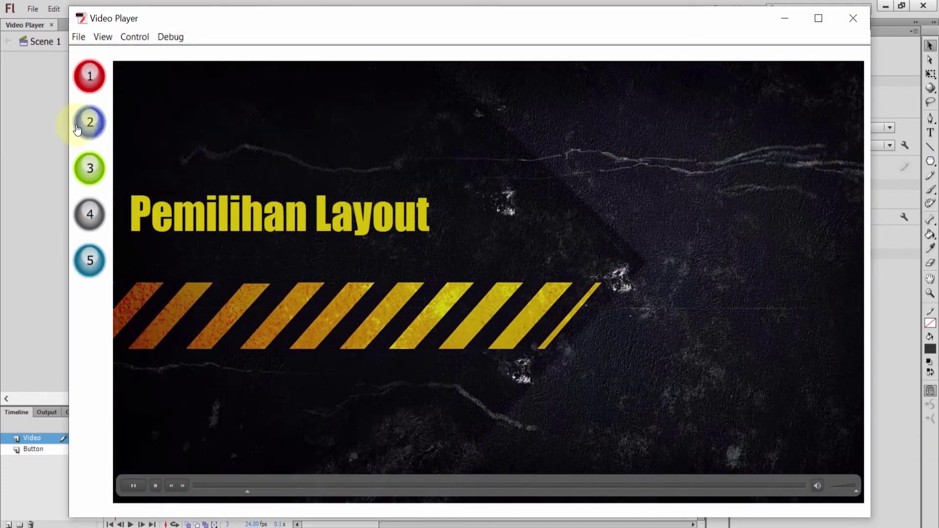
pyautogui.click(77, 128)
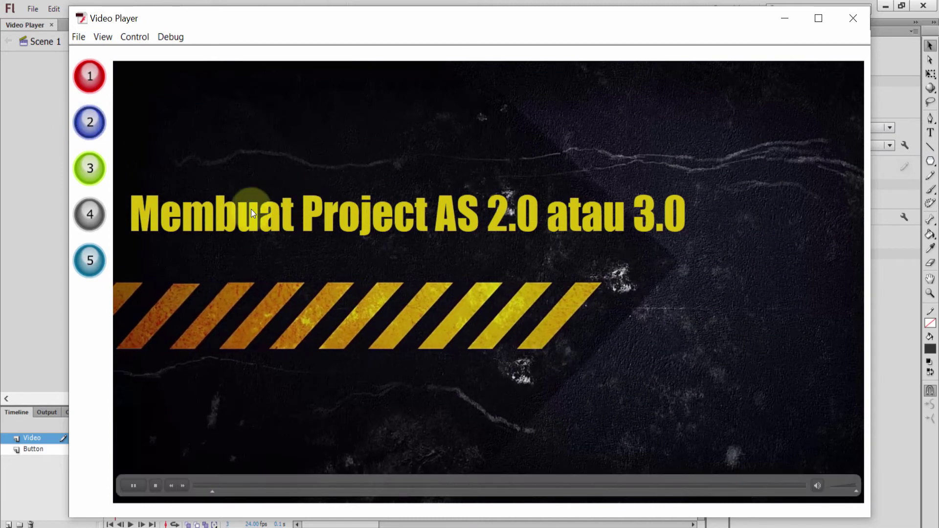
pyautogui.click(134, 484)
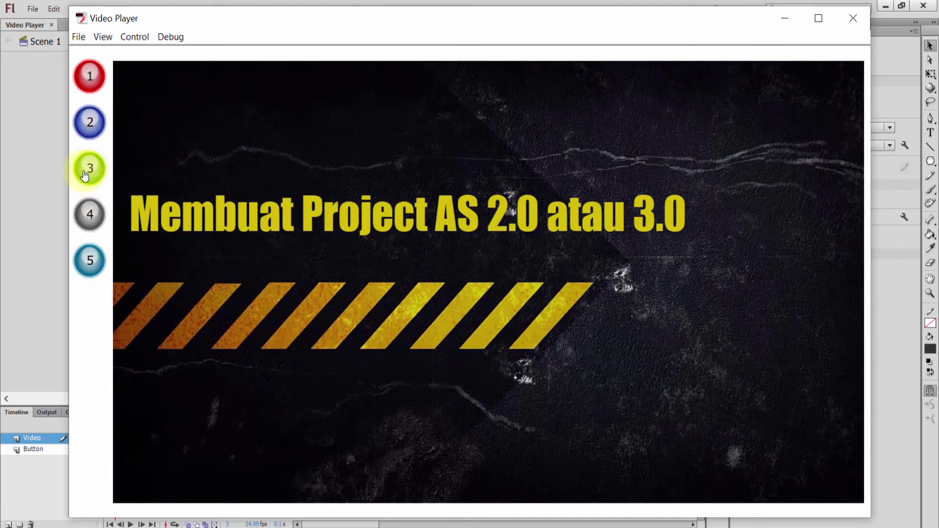
pyautogui.click(134, 485)
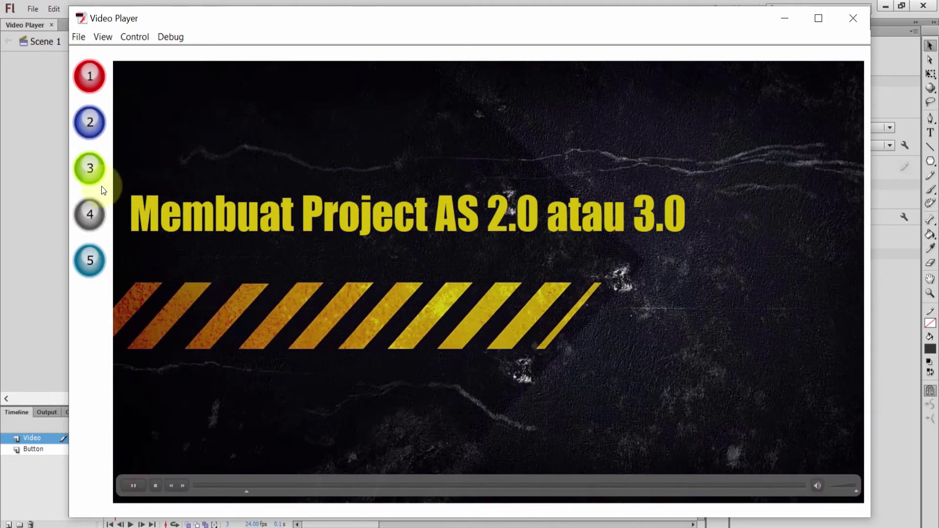
pyautogui.click(92, 173)
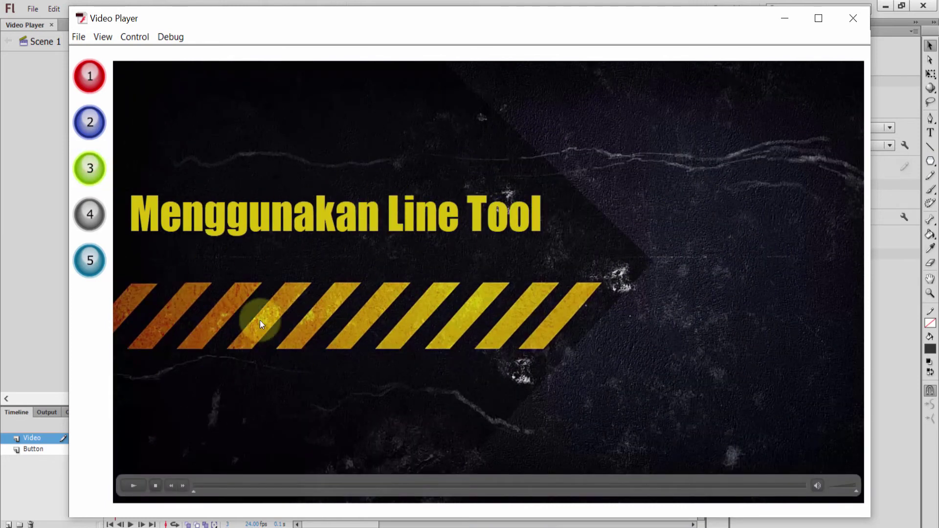
pyautogui.click(133, 487)
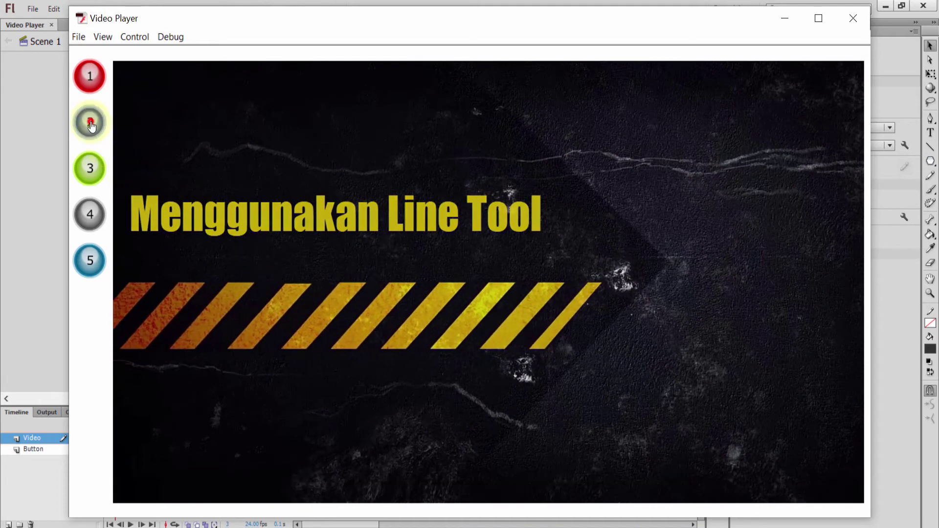
pyautogui.click(90, 74)
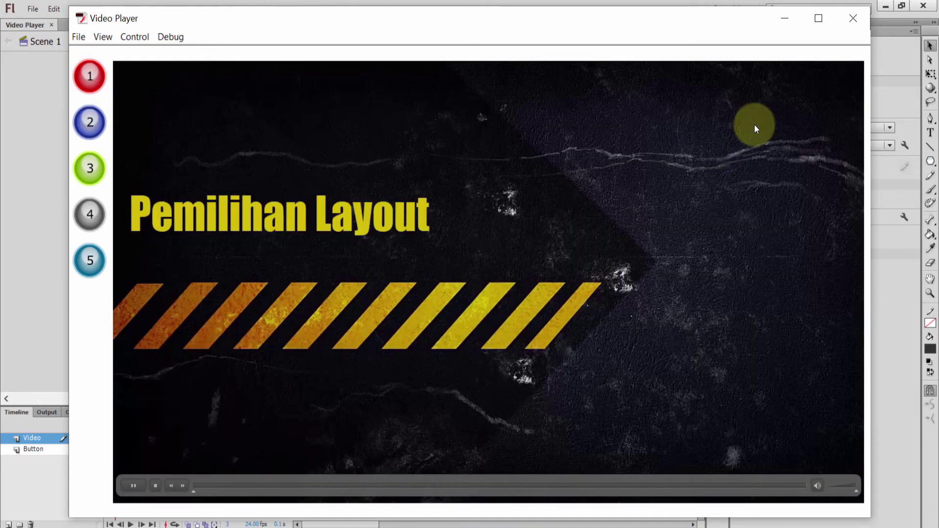
pyautogui.click(854, 21)
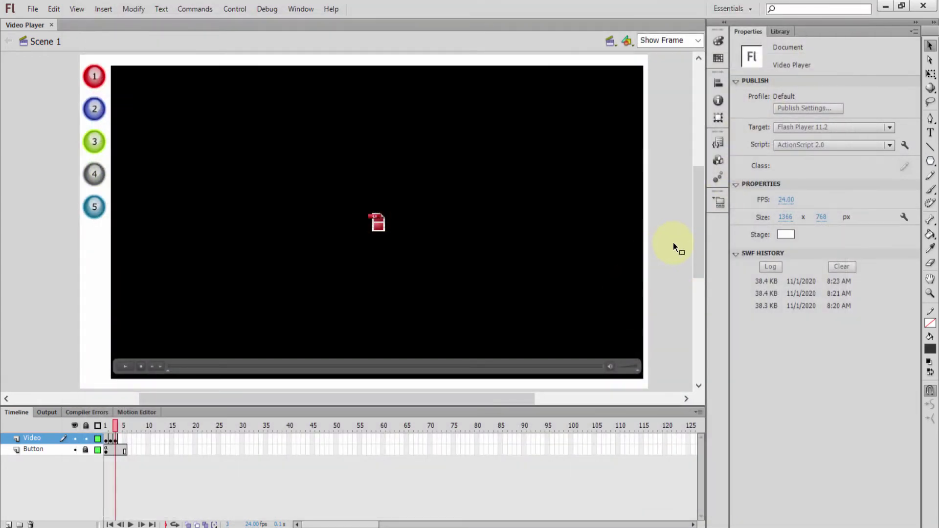
# Clear the SWF history and insert a keyframe at frame 4 of the Video layer
pyautogui.click(850, 267)
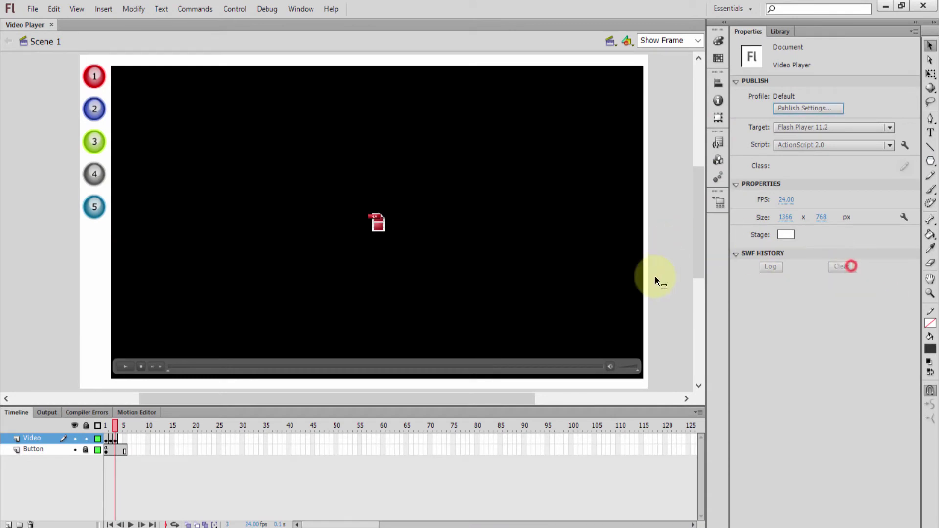
pyautogui.click(120, 438)
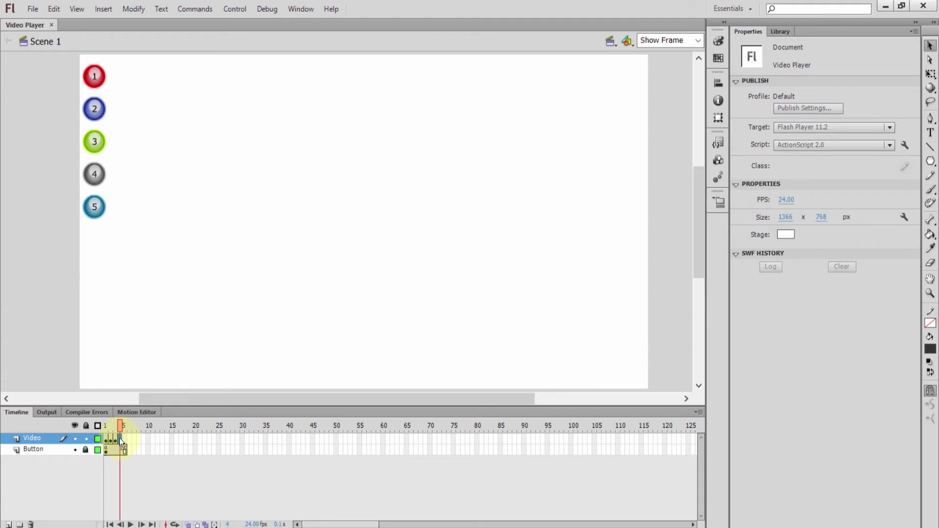
pyautogui.rightClick(119, 438)
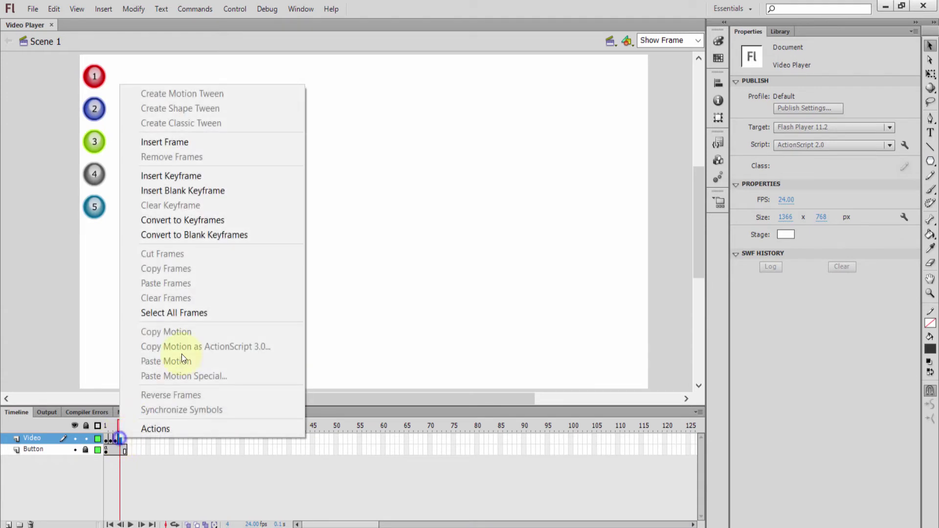
pyautogui.click(215, 171)
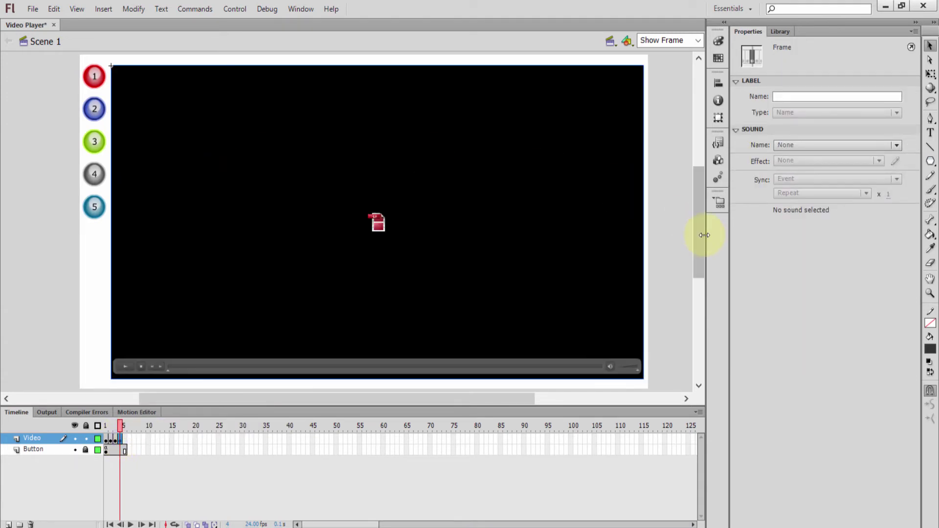
# Set the frame 4 playback component's content path to Video/Video 4.mp4
pyautogui.click(679, 209)
pyautogui.click(559, 182)
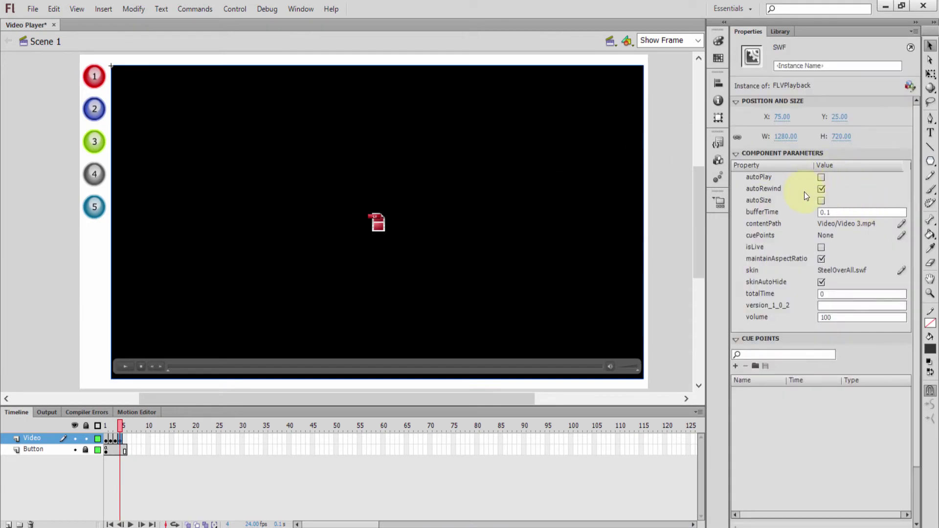
pyautogui.click(900, 225)
pyautogui.write('Video/Video 4.mp4')
pyautogui.click(606, 347)
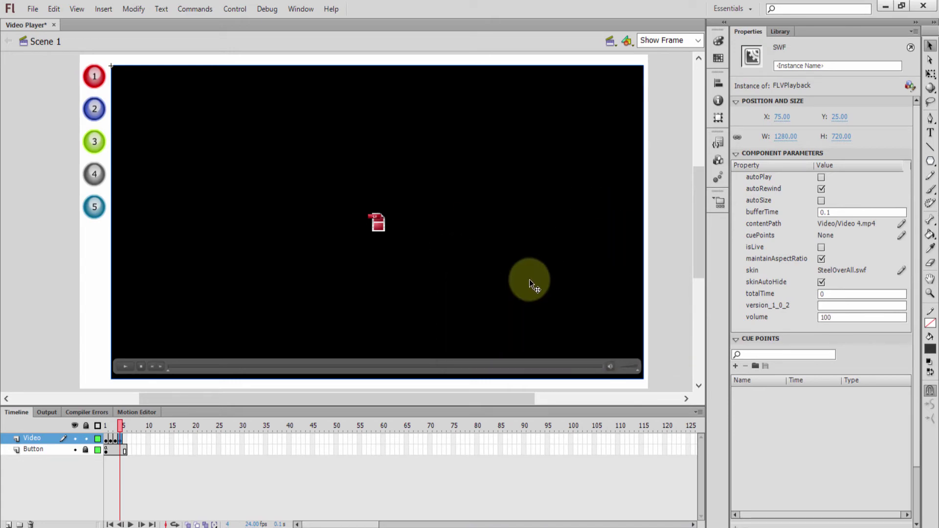
# Change the frame 4 playback component's skin to SteelOverPlaySeekMute.swf
pyautogui.click(900, 271)
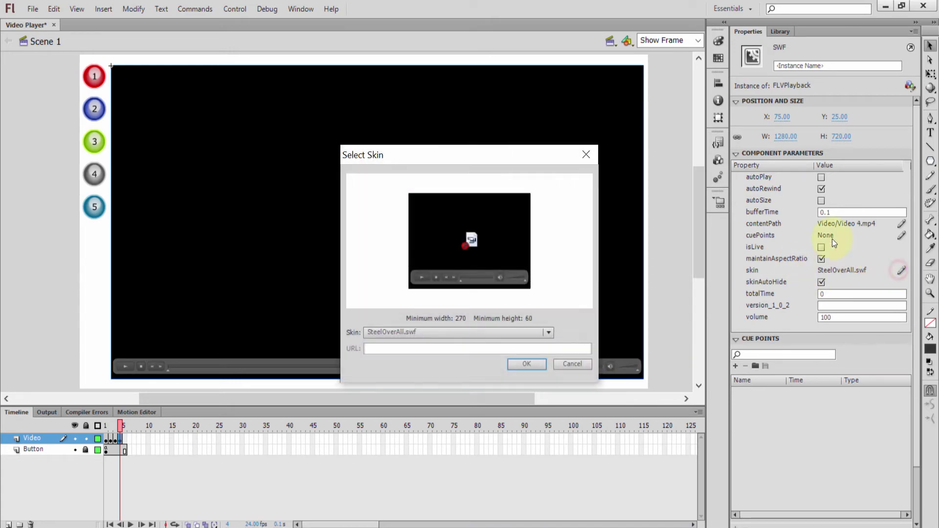
pyautogui.click(461, 332)
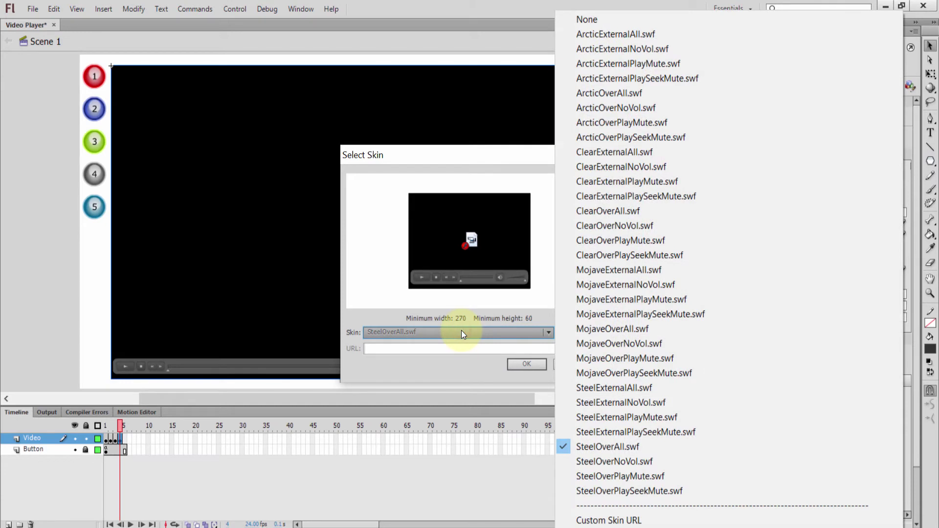
pyautogui.click(656, 491)
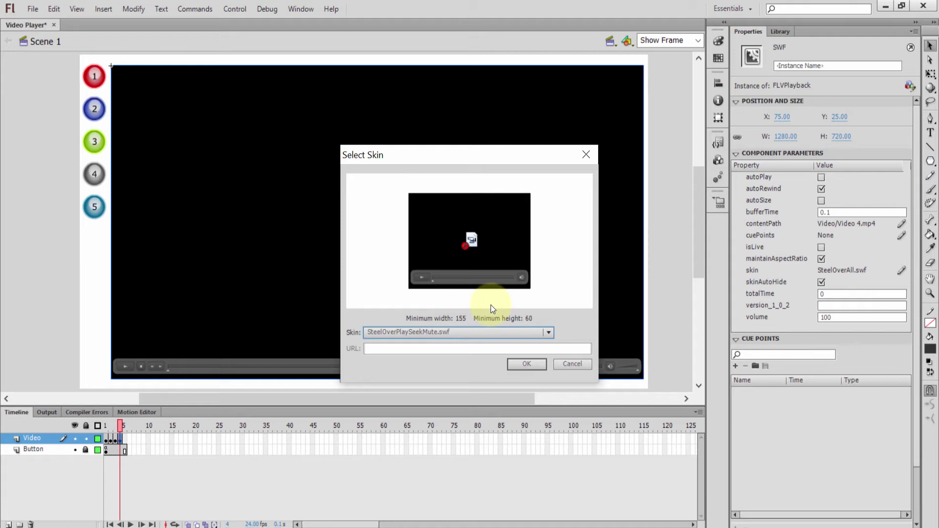
pyautogui.click(525, 364)
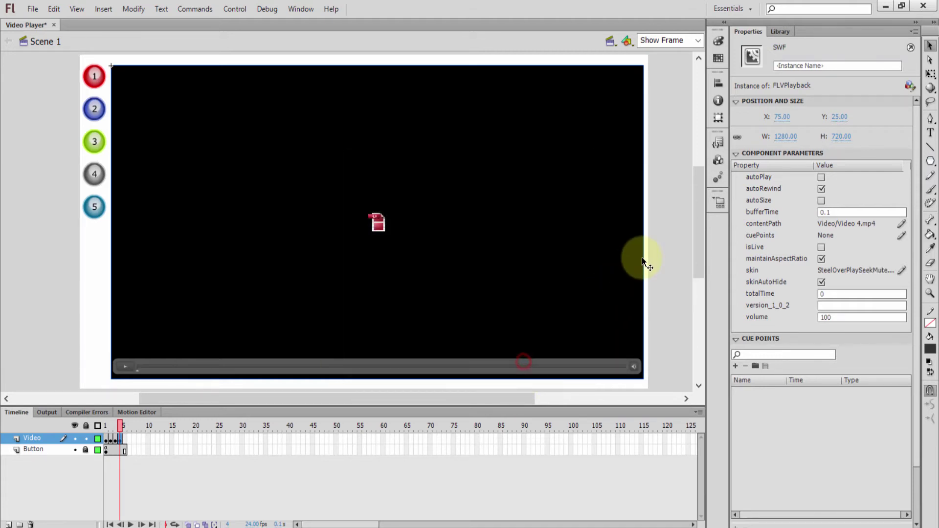
# Test the movie with buttons 2, 3 and 4, start playback of Videos 3 and 4, and close the test window
pyautogui.hotkey('ctrl', 'Return')
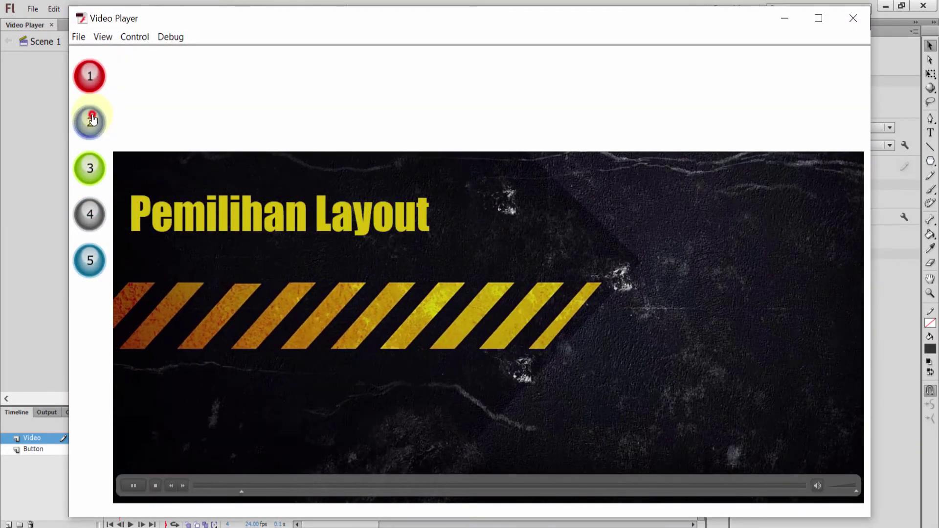
pyautogui.click(90, 123)
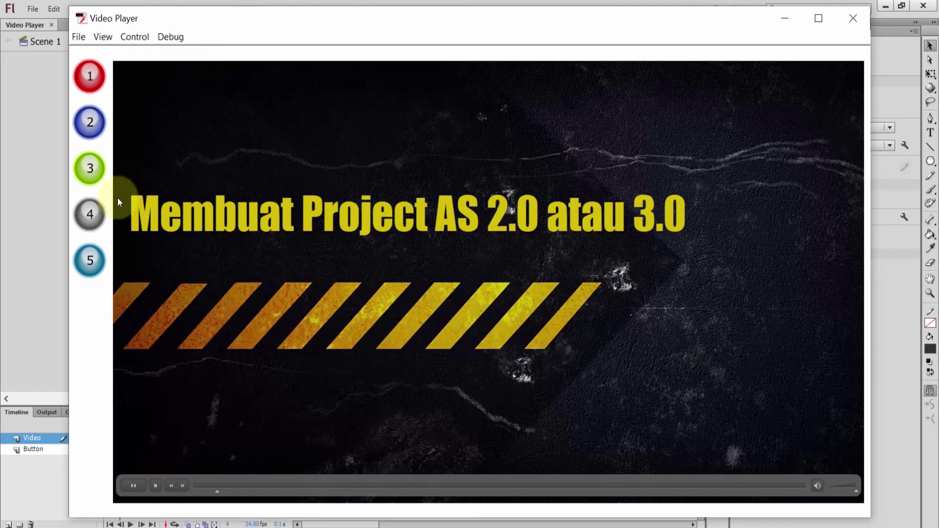
pyautogui.click(90, 168)
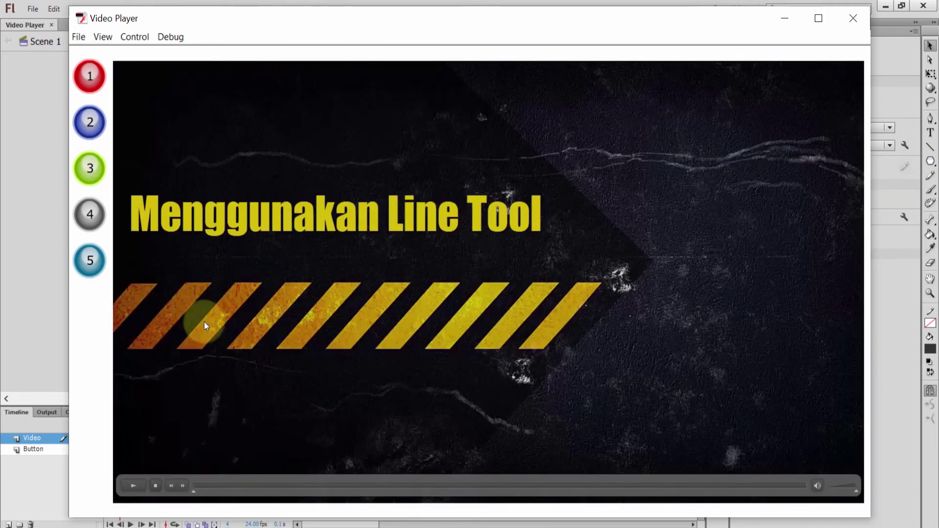
pyautogui.click(133, 485)
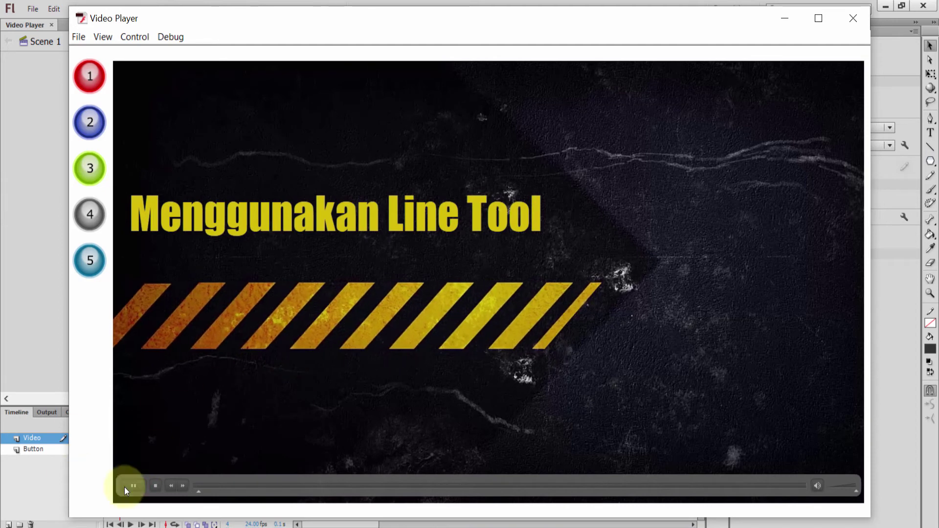
pyautogui.click(98, 214)
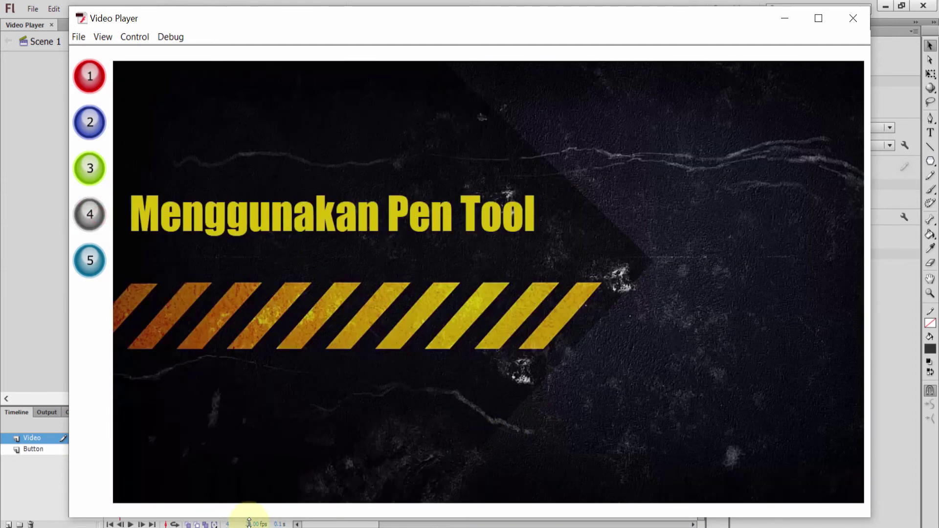
pyautogui.click(139, 483)
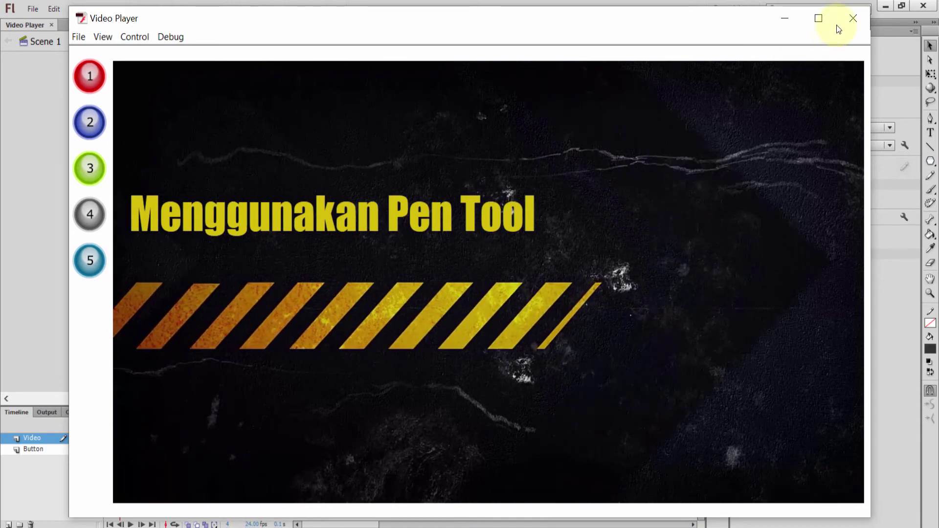
pyautogui.click(853, 18)
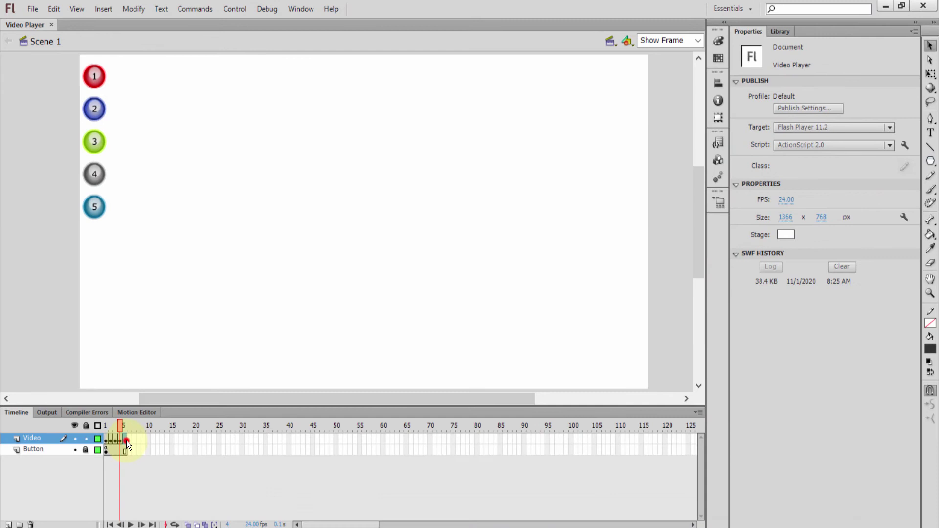
# Insert a keyframe at frame 5 of the Video layer, duplicating the playback component from frame 4
pyautogui.click(126, 440)
pyautogui.rightClick(126, 439)
pyautogui.click(216, 173)
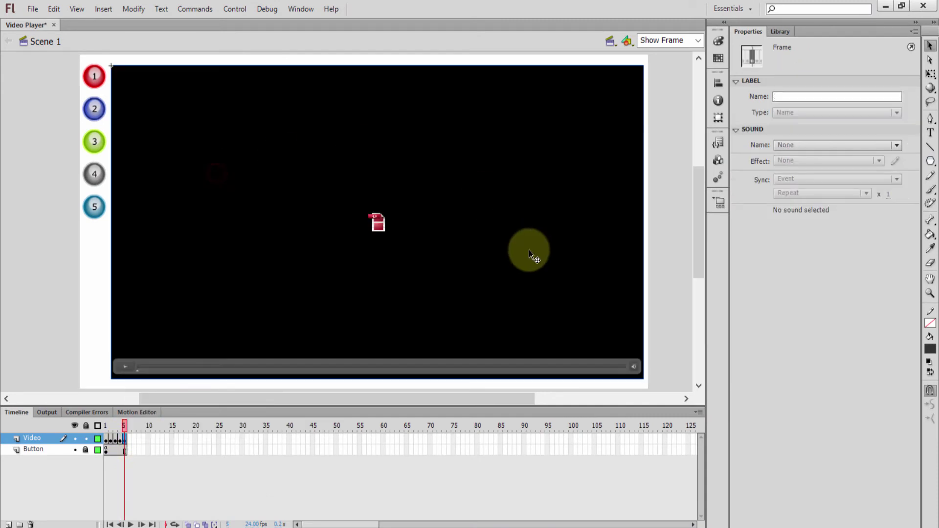
# Set the frame 5 playback component's content path to Video/Video 5.mp4 and save the document
pyautogui.click(657, 195)
pyautogui.click(598, 160)
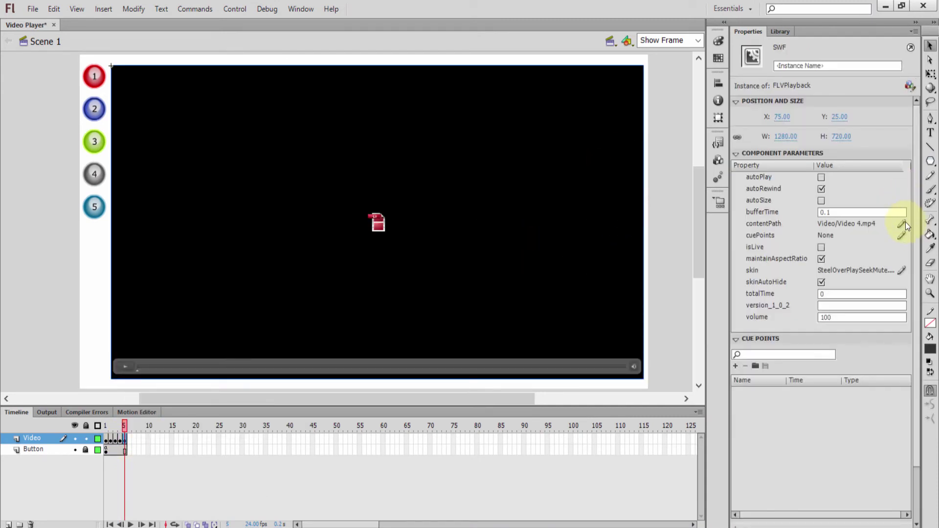
pyautogui.click(900, 222)
pyautogui.write('Video/Video 5.mp4')
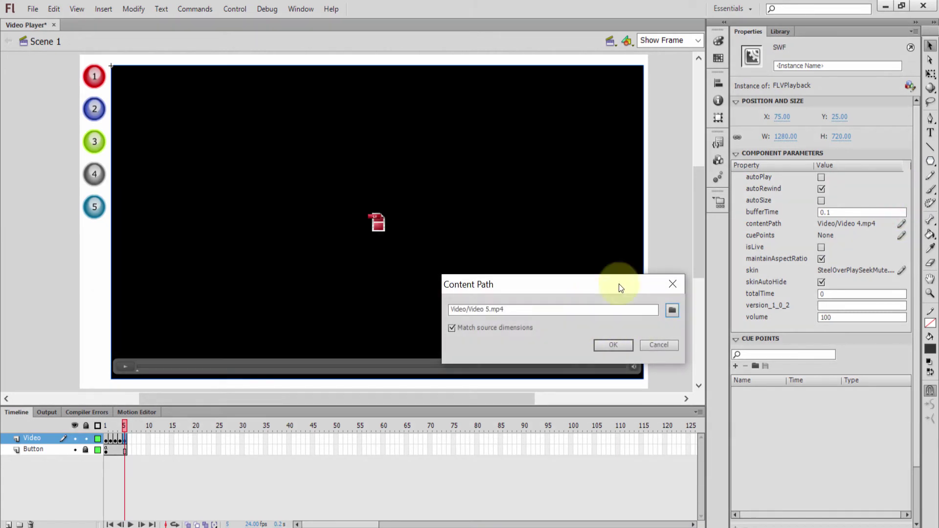
pyautogui.click(624, 346)
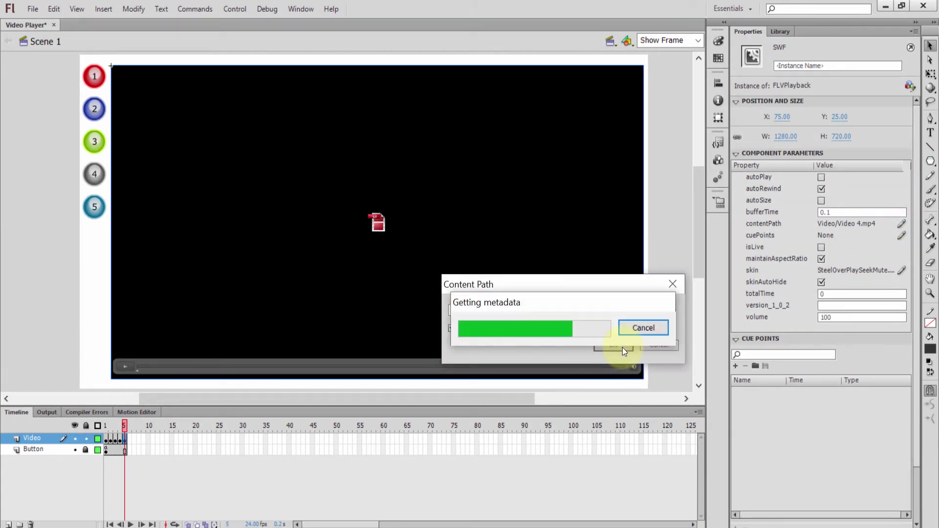
pyautogui.click(653, 235)
pyautogui.hotkey('ctrl', 's')
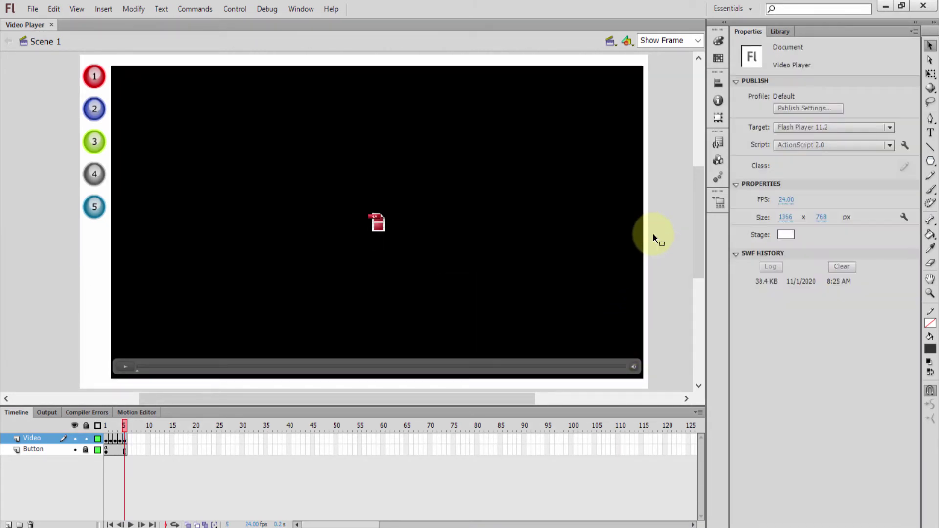
# Test the movie with buttons 2, 3, 4 and 5, start playback of Video 3, and close the test window
pyautogui.hotkey('ctrl', 'Return')
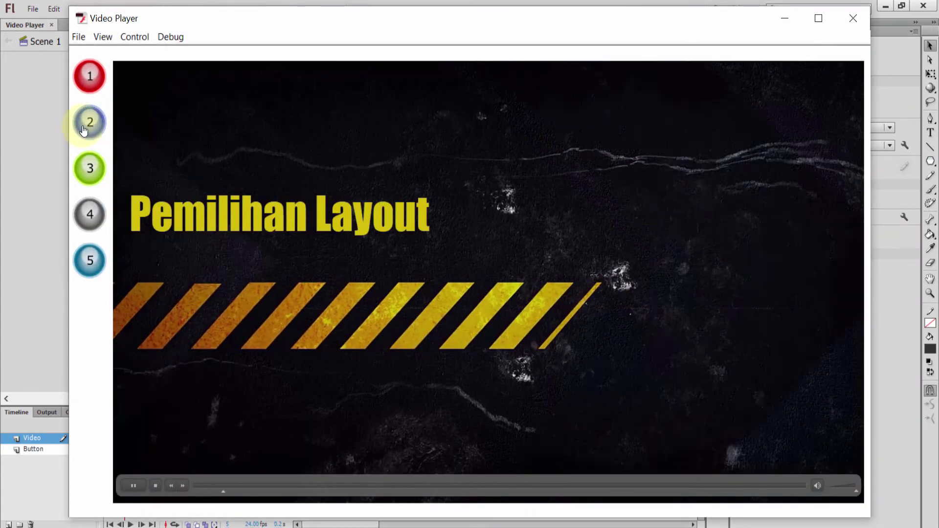
pyautogui.click(84, 123)
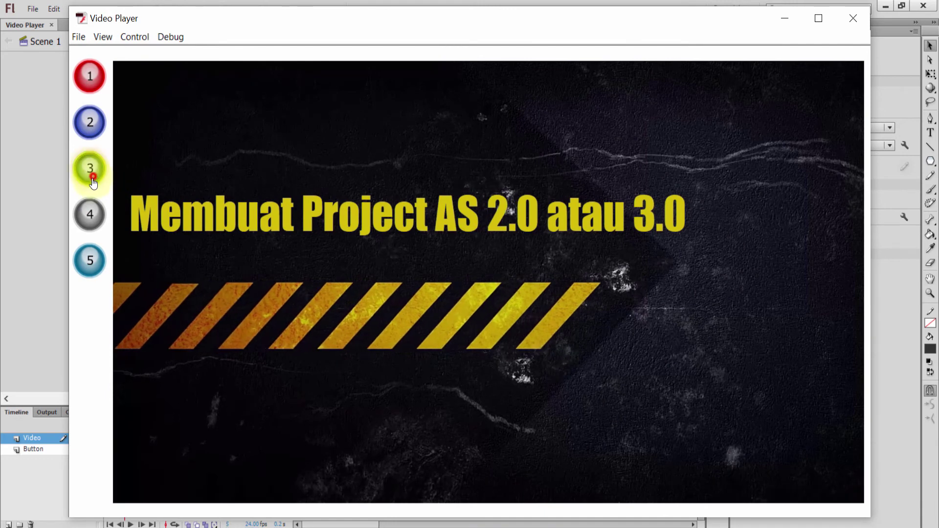
pyautogui.click(89, 169)
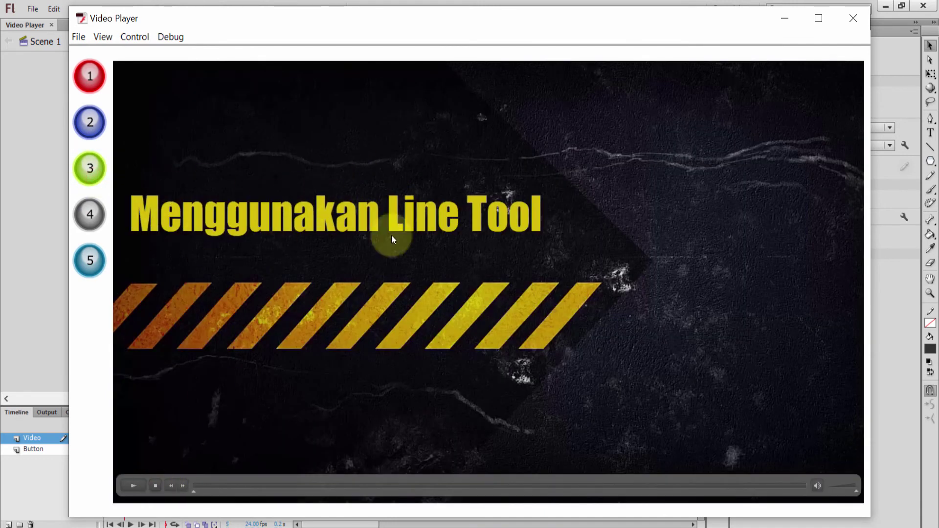
pyautogui.click(135, 488)
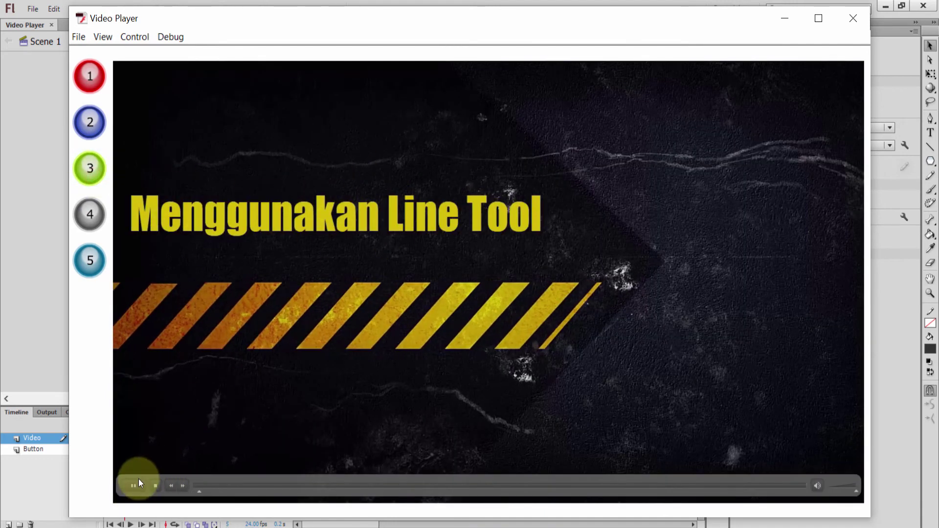
pyautogui.click(89, 215)
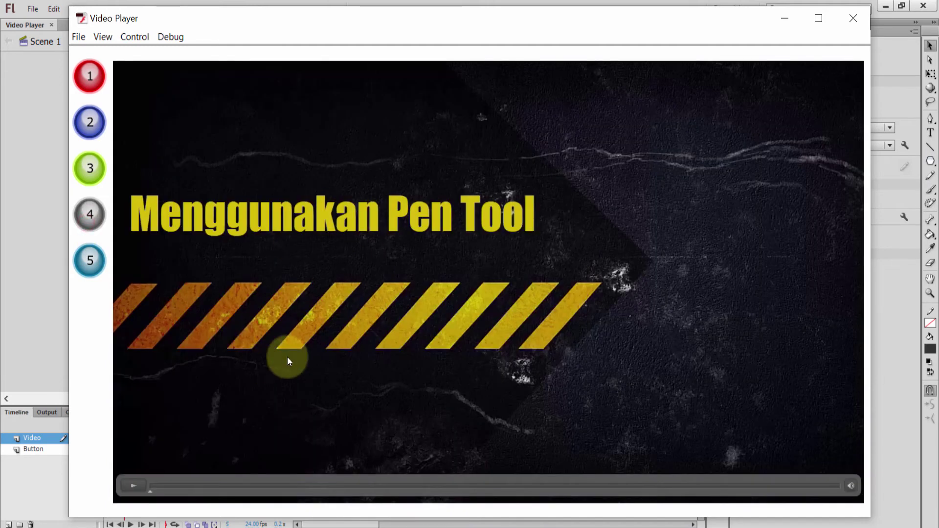
pyautogui.click(90, 260)
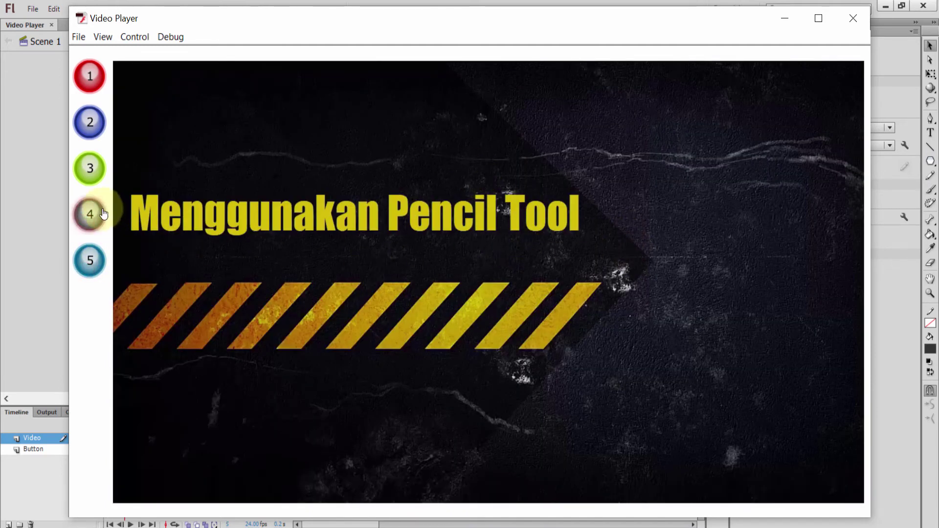
pyautogui.click(89, 214)
pyautogui.click(89, 274)
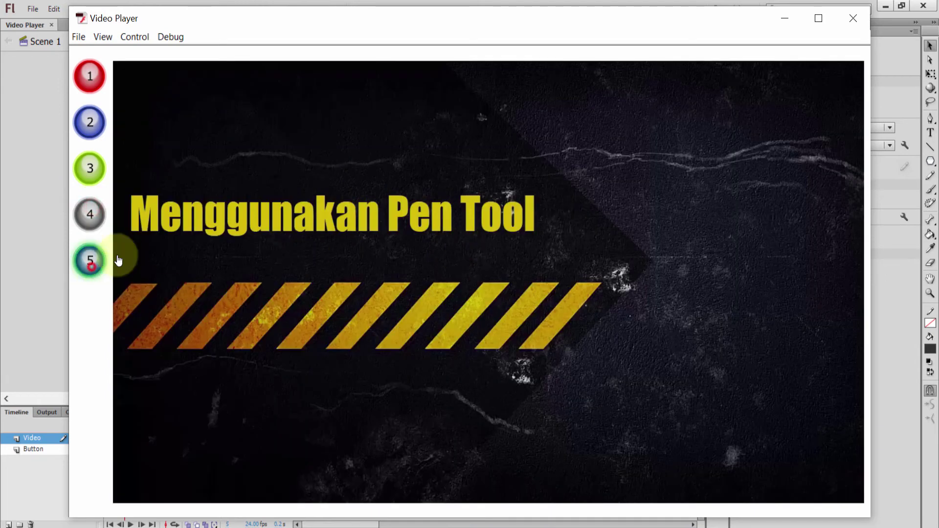
pyautogui.hotkey('ctrl', 'w')
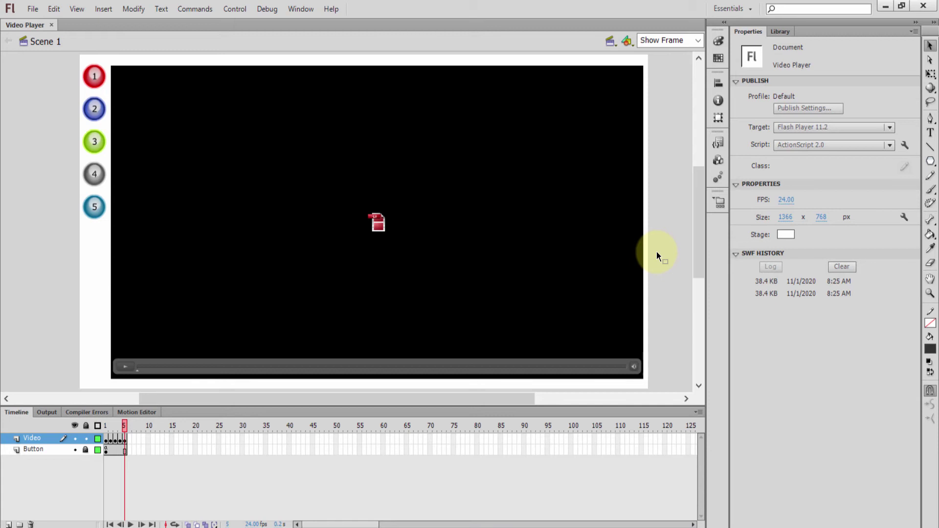
# Clear the document's SWF history
pyautogui.click(842, 267)
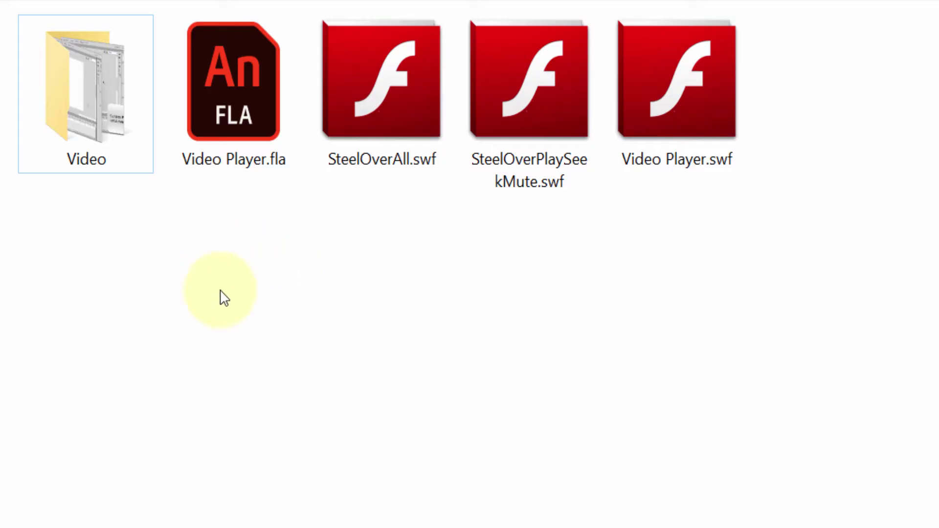
# Examine the project folder's files in File Explorer: Video Player.fla, SteelOverAll.swf, SteelOverPlaySeekMute.swf and Video Player.swf
pyautogui.click(251, 329)
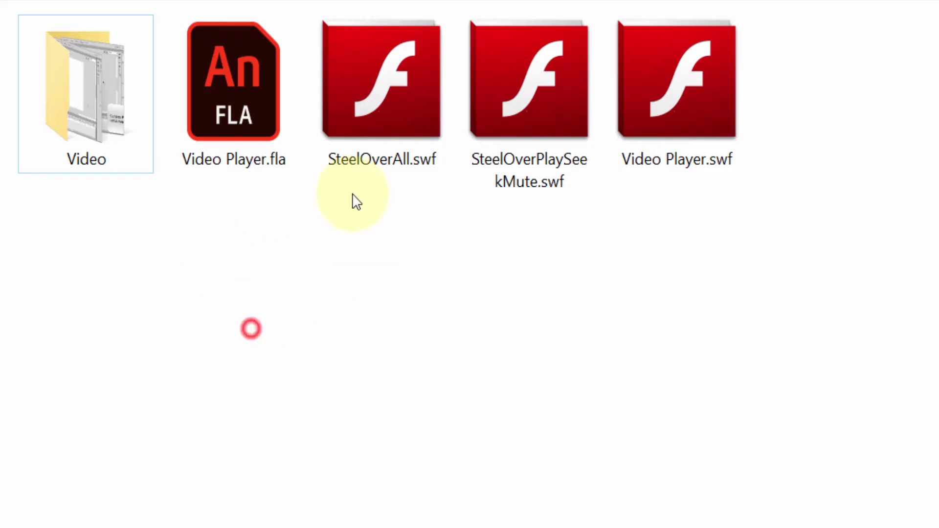
pyautogui.click(213, 85)
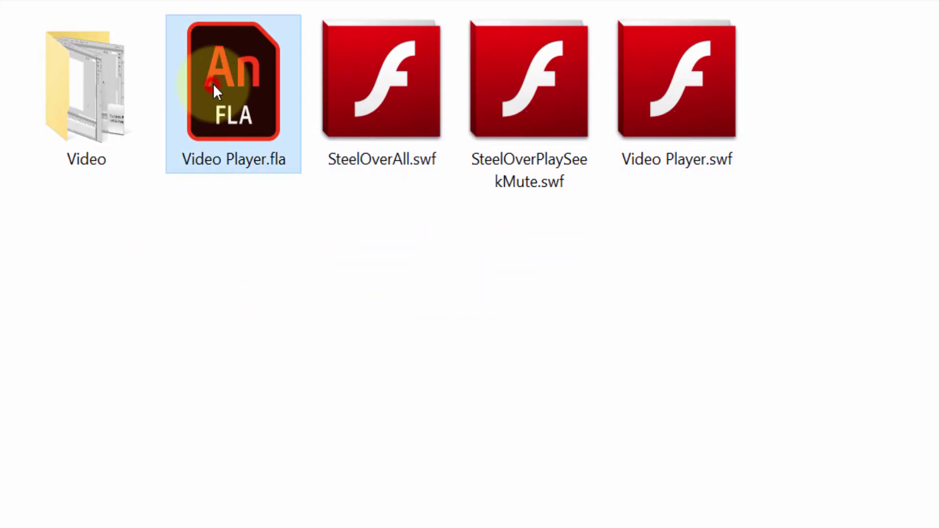
pyautogui.click(384, 78)
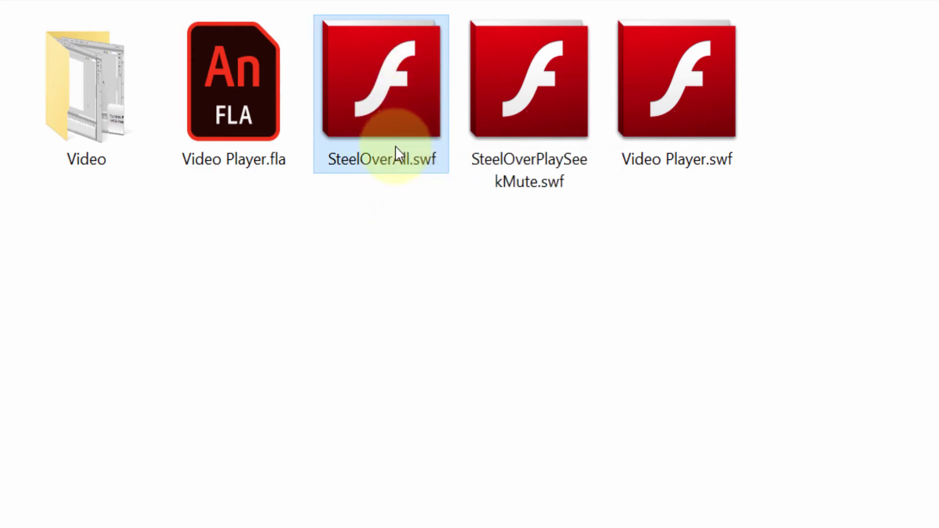
pyautogui.click(488, 321)
pyautogui.click(569, 101)
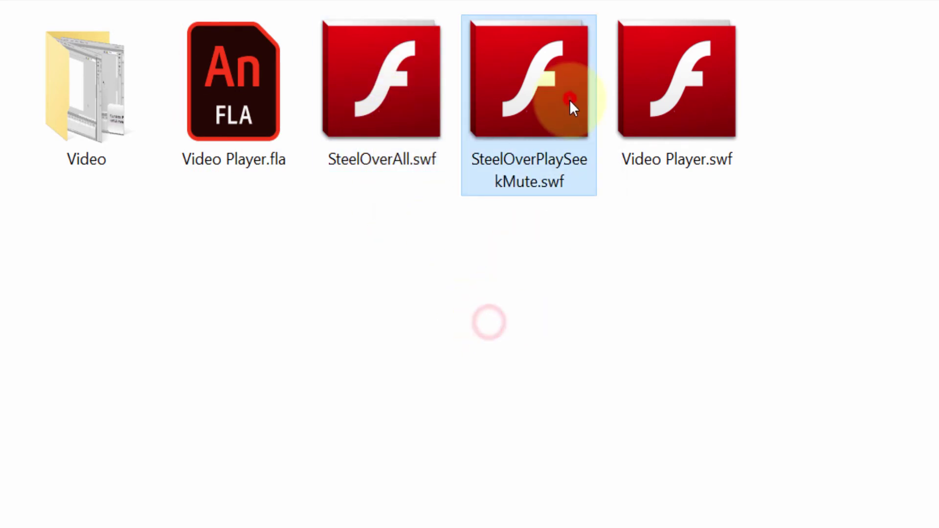
pyautogui.doubleClick(535, 129)
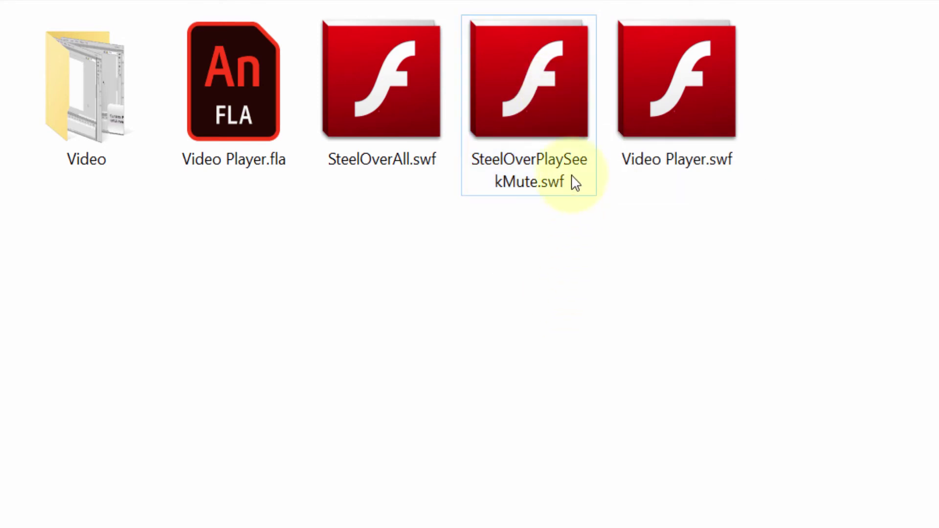
pyautogui.click(541, 190)
pyautogui.click(677, 101)
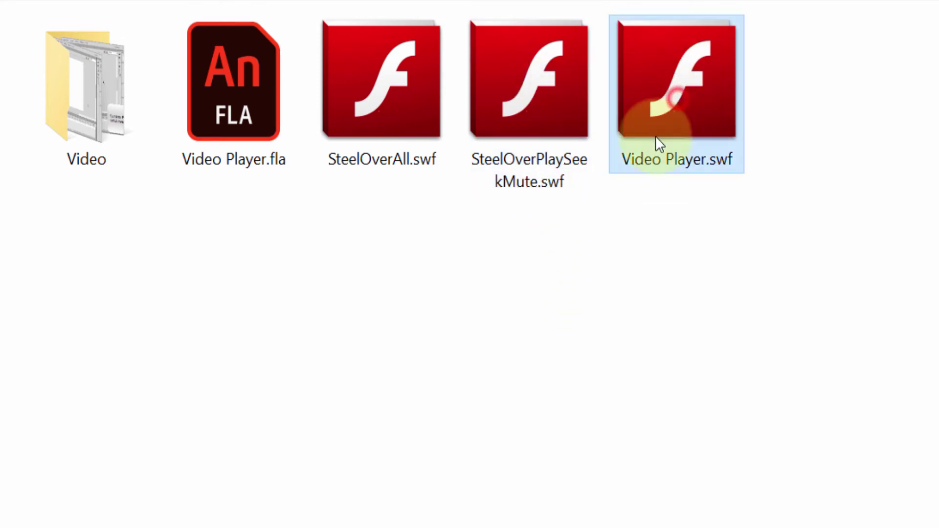
pyautogui.click(478, 338)
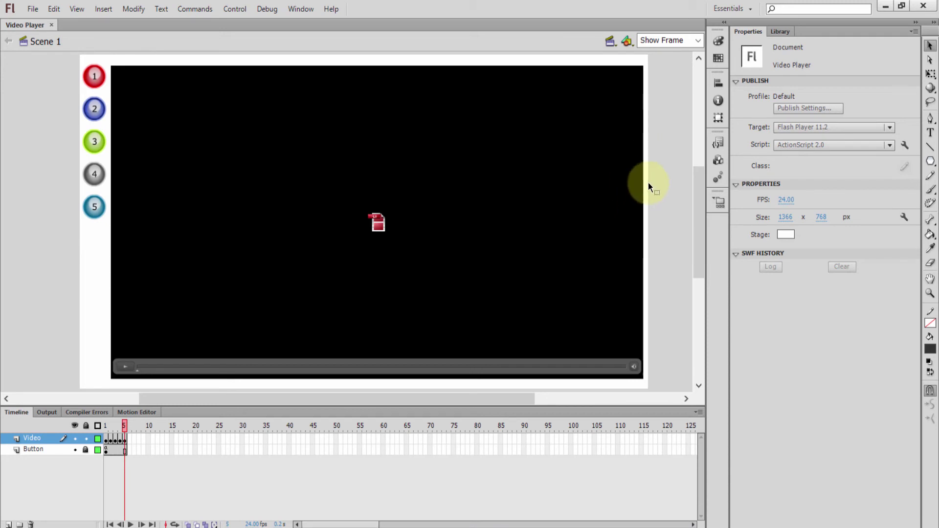
pyautogui.click(669, 136)
pyautogui.click(672, 148)
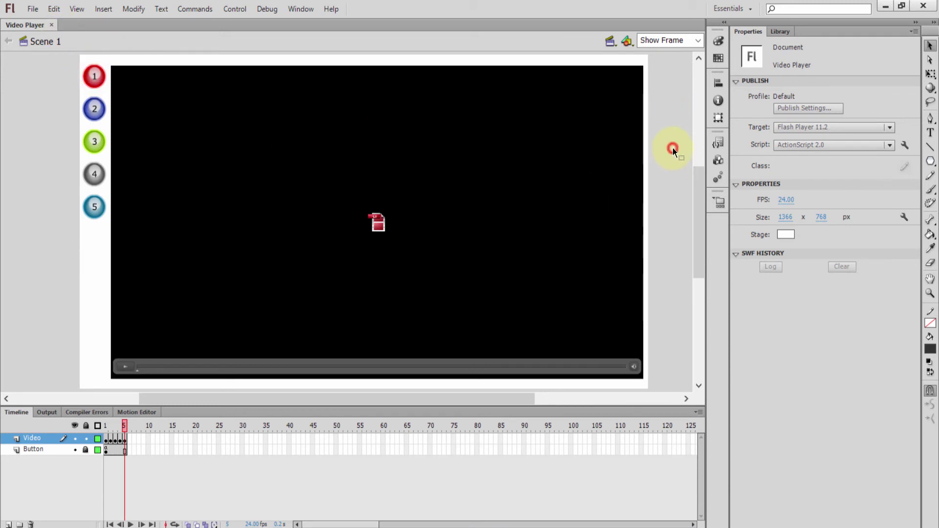
pyautogui.click(32, 9)
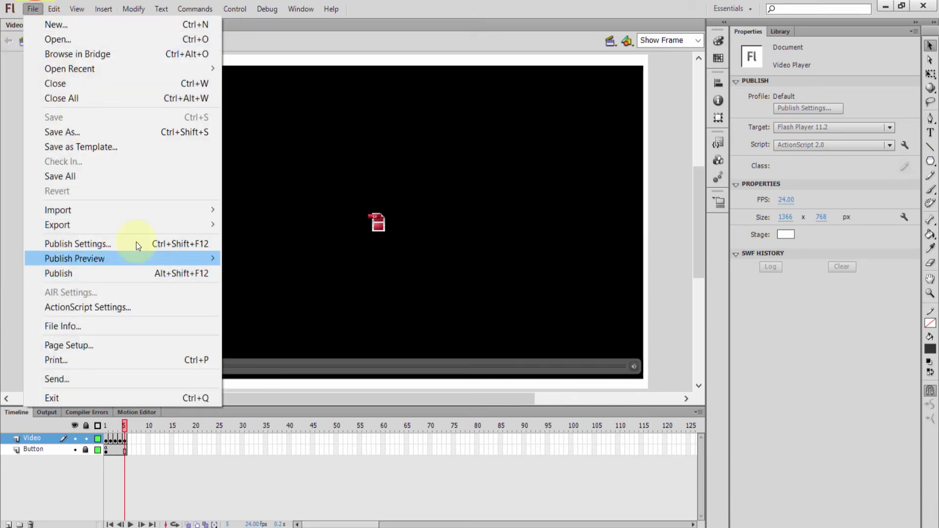
pyautogui.click(673, 159)
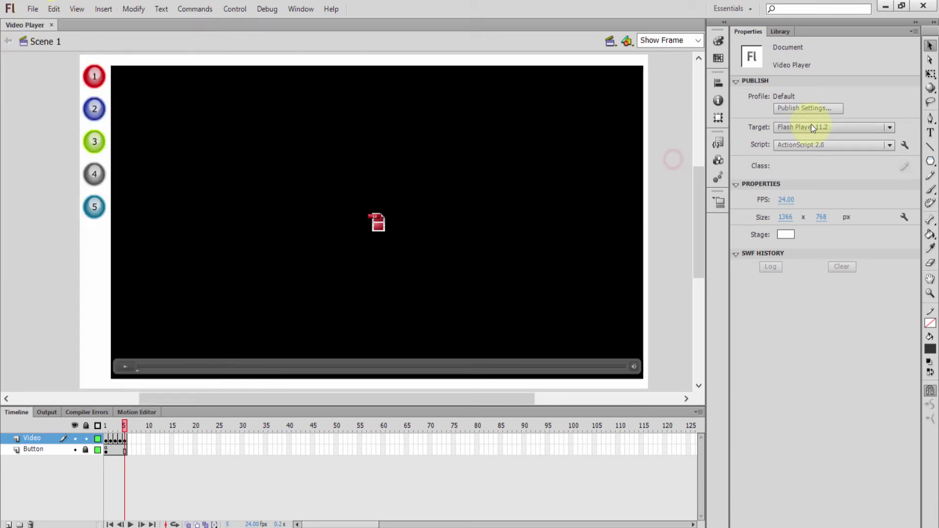
# Configure the publish settings to leave out the HTML Wrapper and output Flash (.swf) and Win Projector files
pyautogui.click(808, 108)
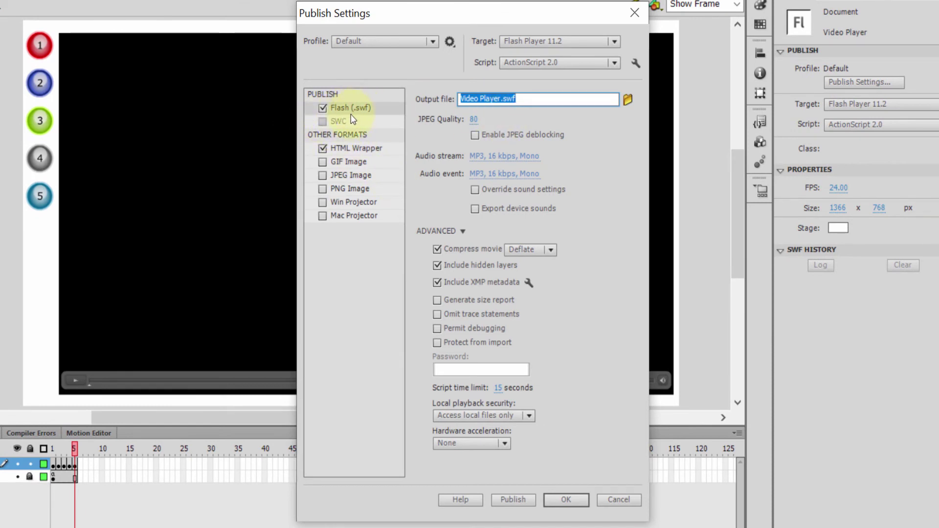
pyautogui.click(323, 148)
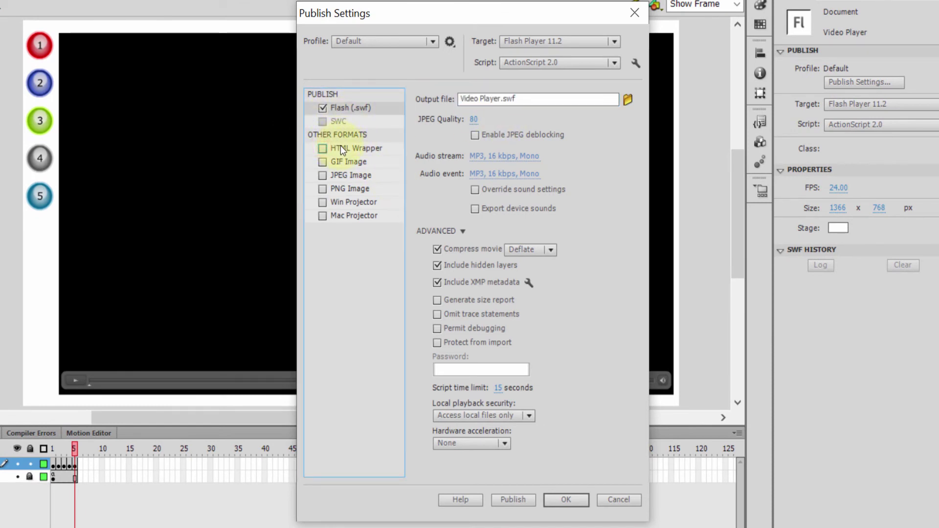
pyautogui.click(324, 202)
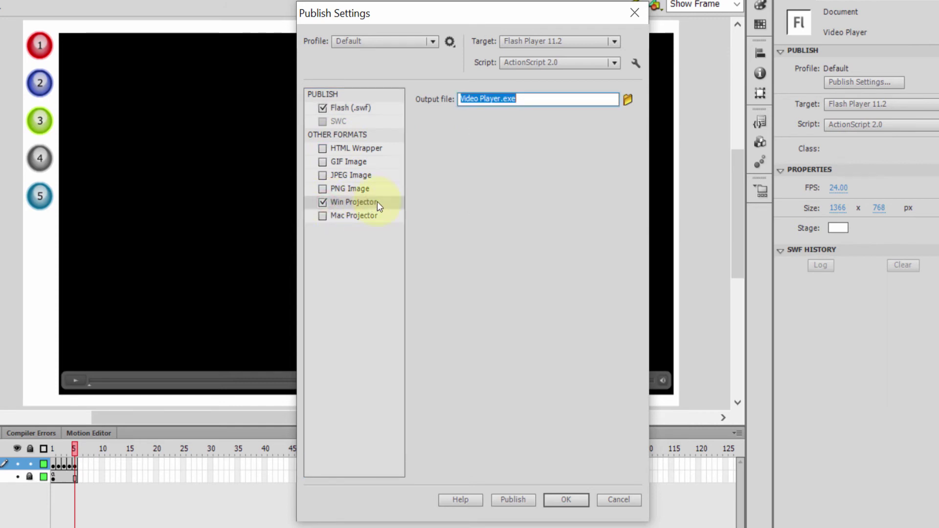
pyautogui.click(351, 108)
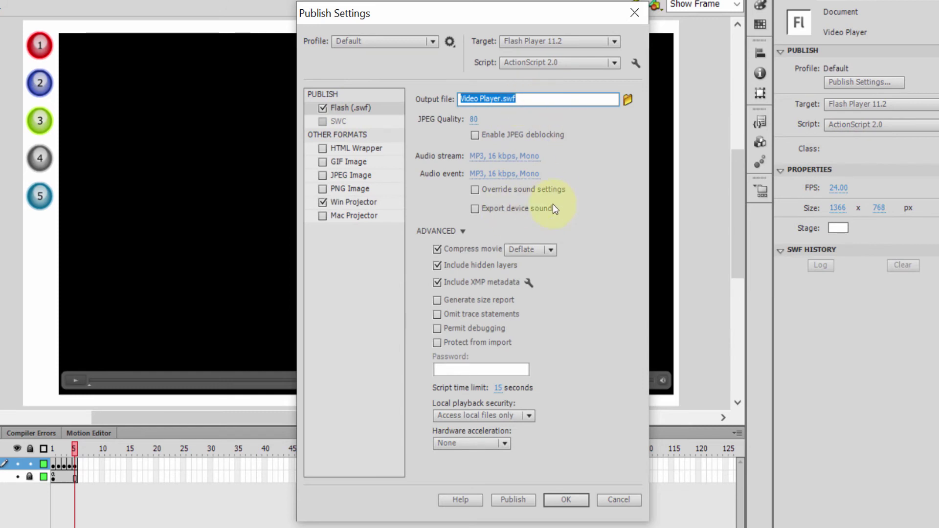
# Publish the movie, accept the publish settings, and save the document
pyautogui.click(527, 497)
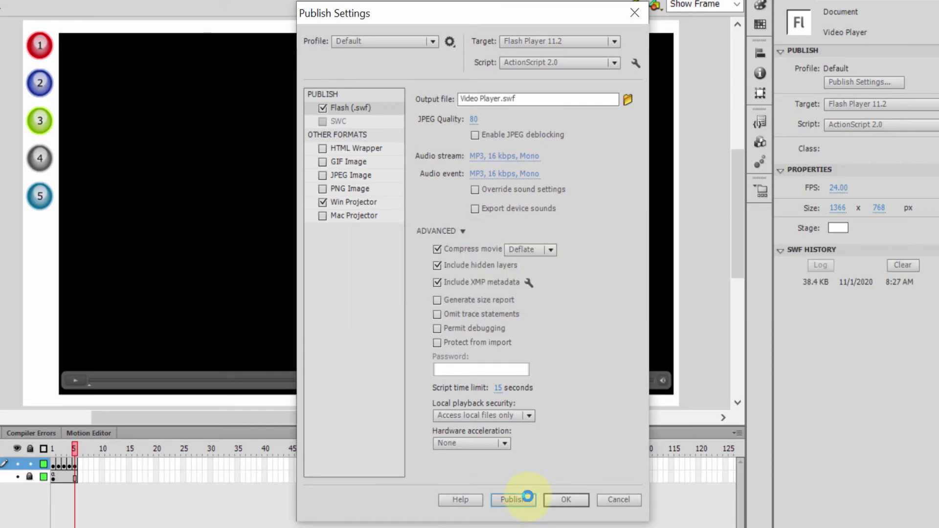
pyautogui.click(566, 499)
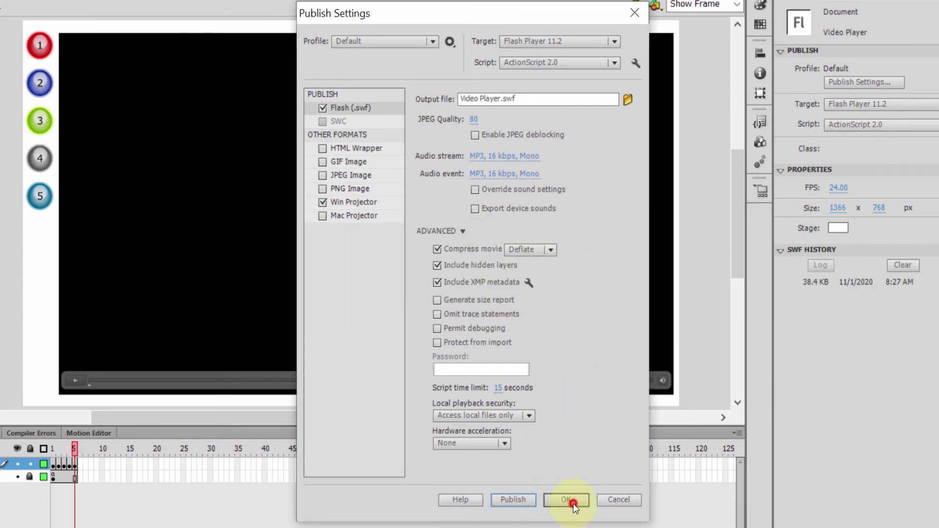
pyautogui.click(707, 169)
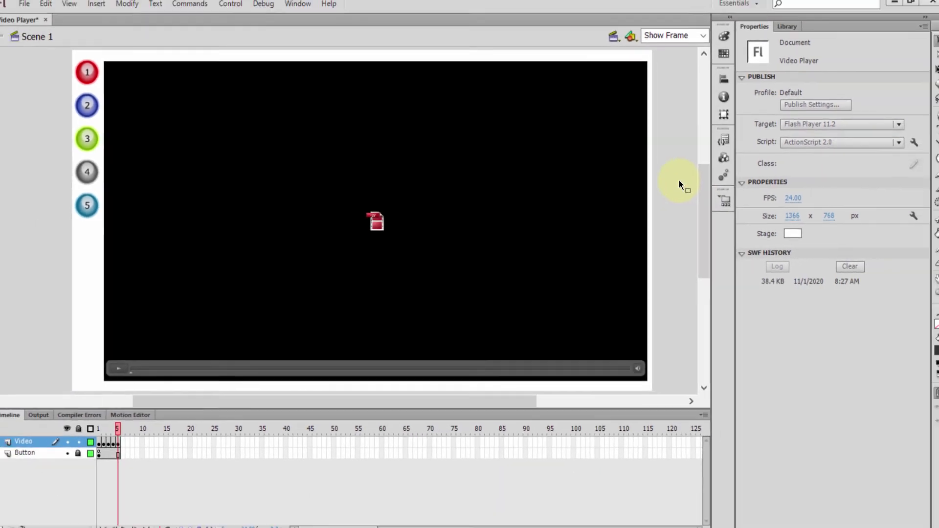
pyautogui.hotkey('ctrl', 's')
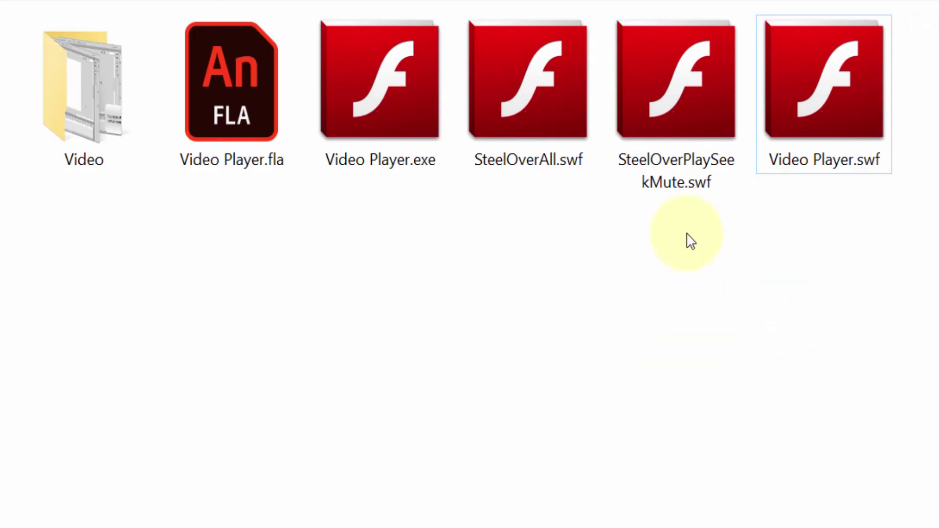
# Run Video Player.exe and test the video buttons 2 to 5, starting playback of the fifth video
pyautogui.click(397, 105)
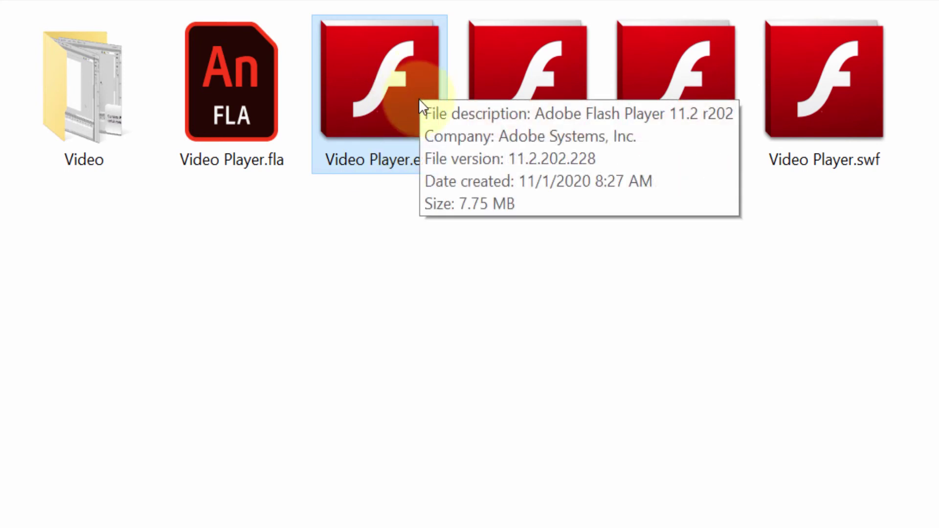
pyautogui.click(414, 308)
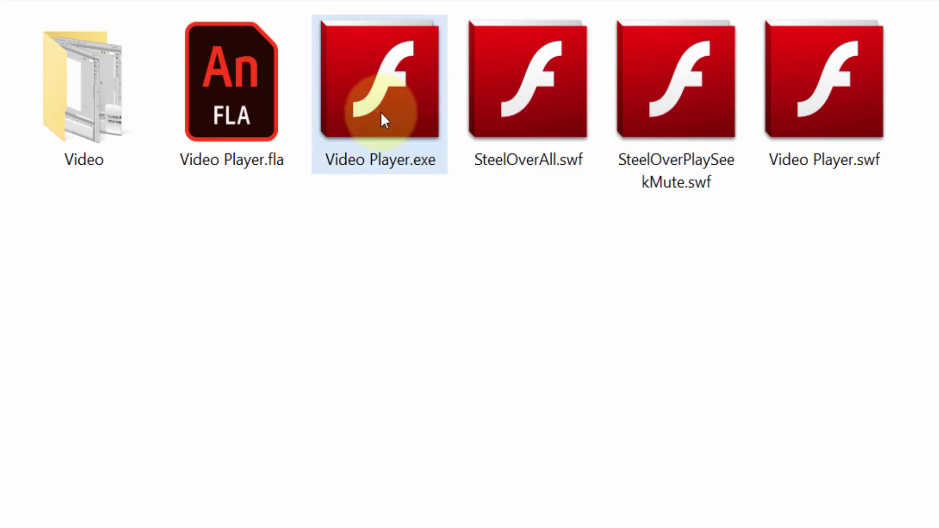
pyautogui.click(394, 69)
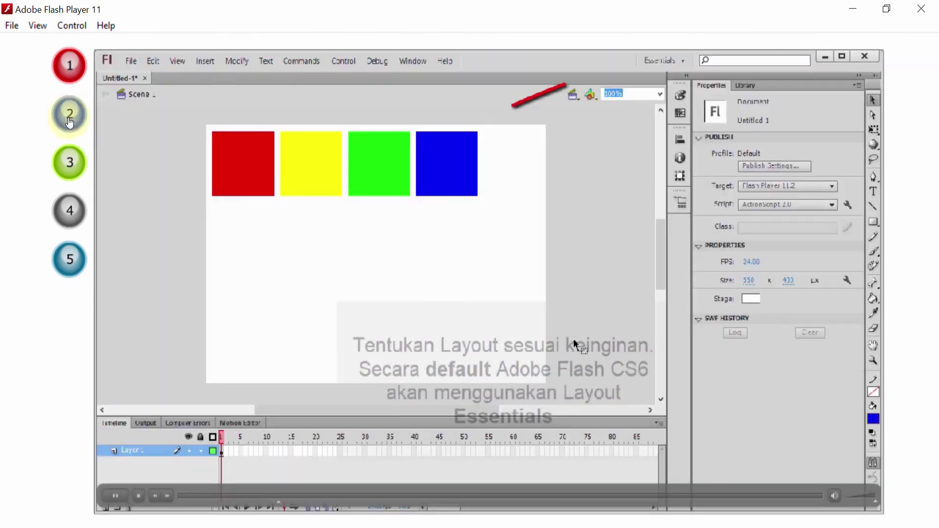
pyautogui.click(70, 121)
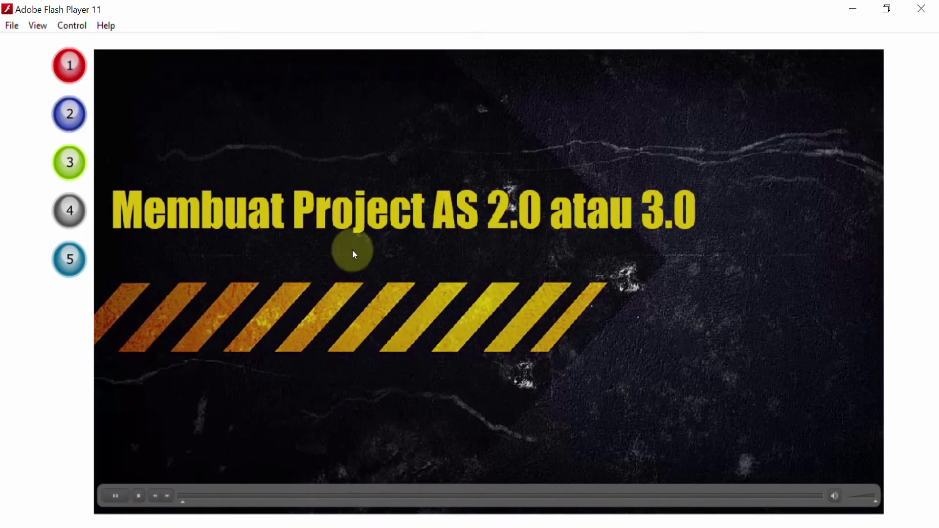
pyautogui.click(69, 161)
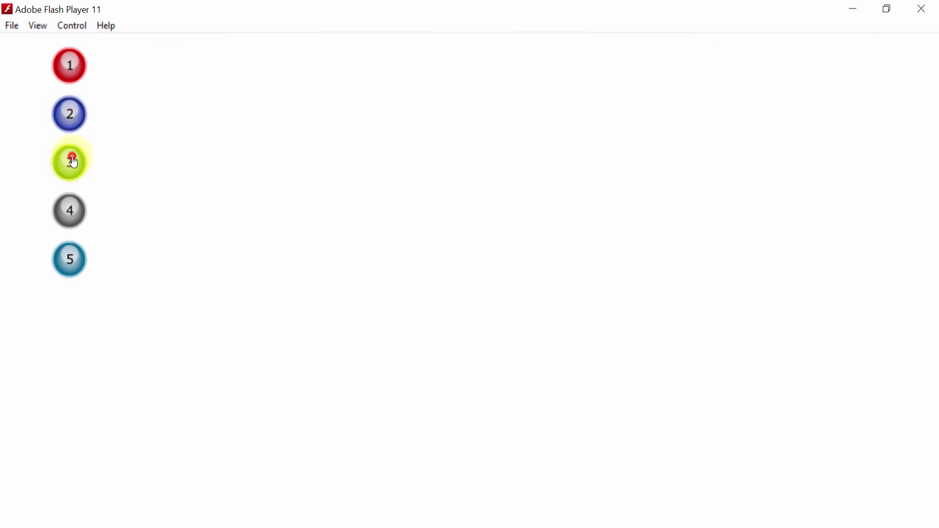
pyautogui.click(70, 210)
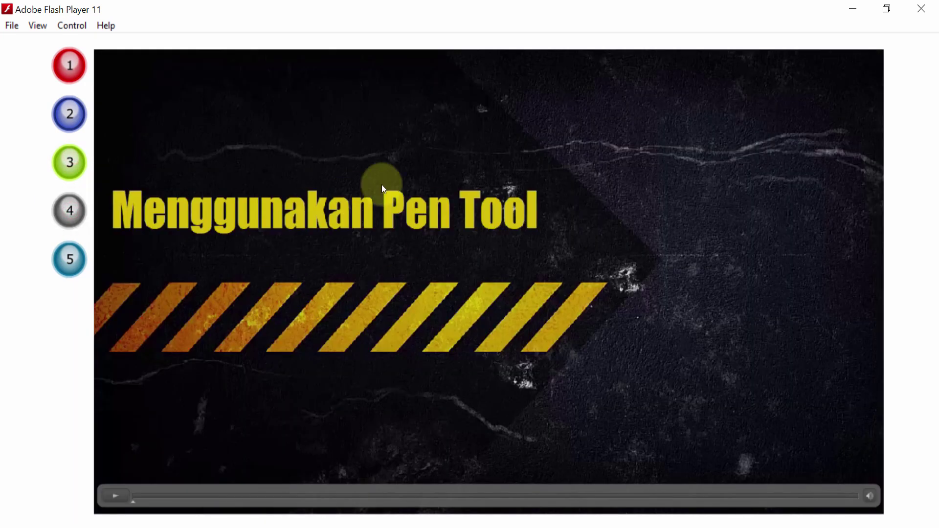
pyautogui.click(70, 259)
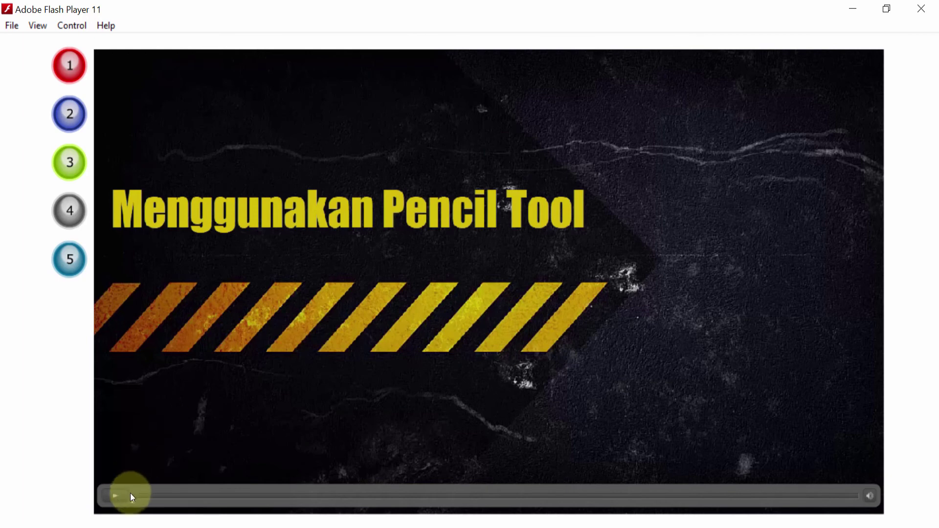
pyautogui.click(130, 494)
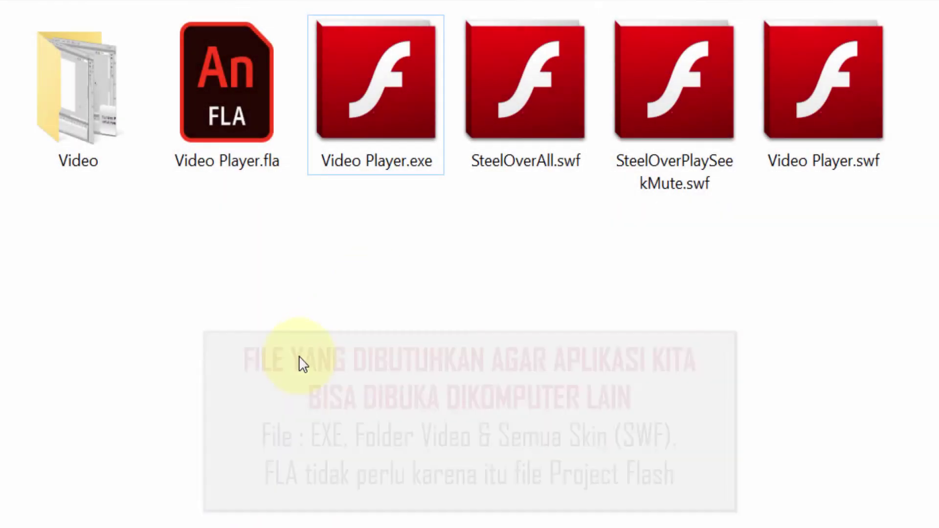
# Copy the Video folder, Video Player.exe, SteelOverAll.swf and SteelOverPlaySeekMute.swf into a separate folder
pyautogui.click(74, 114)
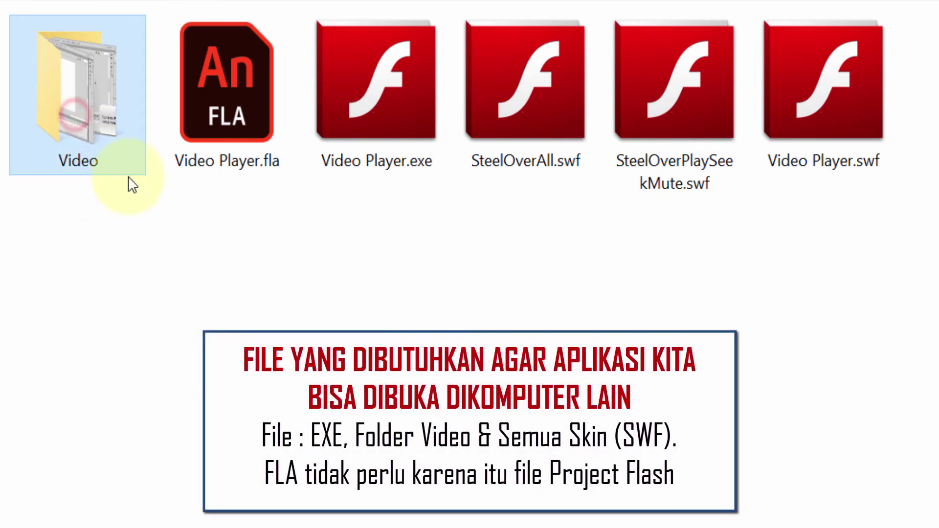
pyautogui.keyDown('ctrl'); pyautogui.click(401, 134); pyautogui.keyUp('ctrl')
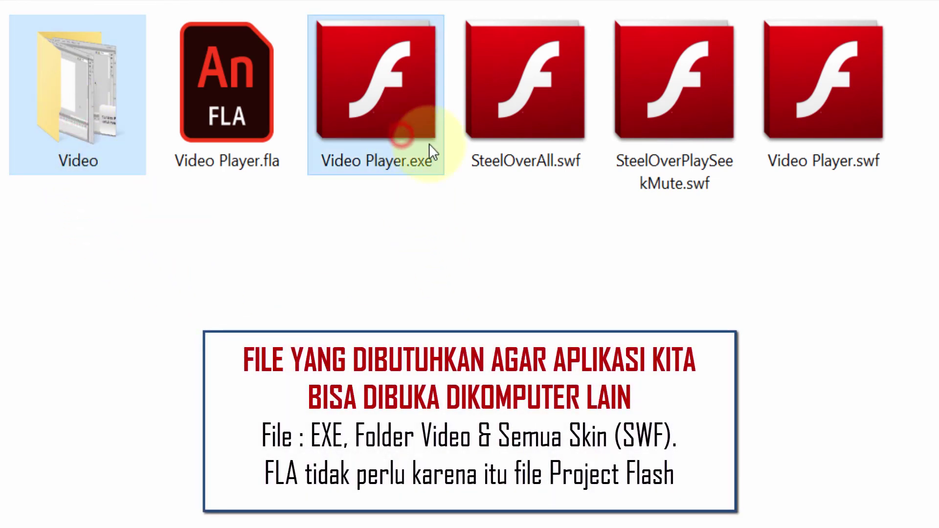
pyautogui.keyDown('ctrl'); pyautogui.click(559, 125); pyautogui.keyUp('ctrl')
pyautogui.keyDown('ctrl'); pyautogui.click(680, 128); pyautogui.keyUp('ctrl')
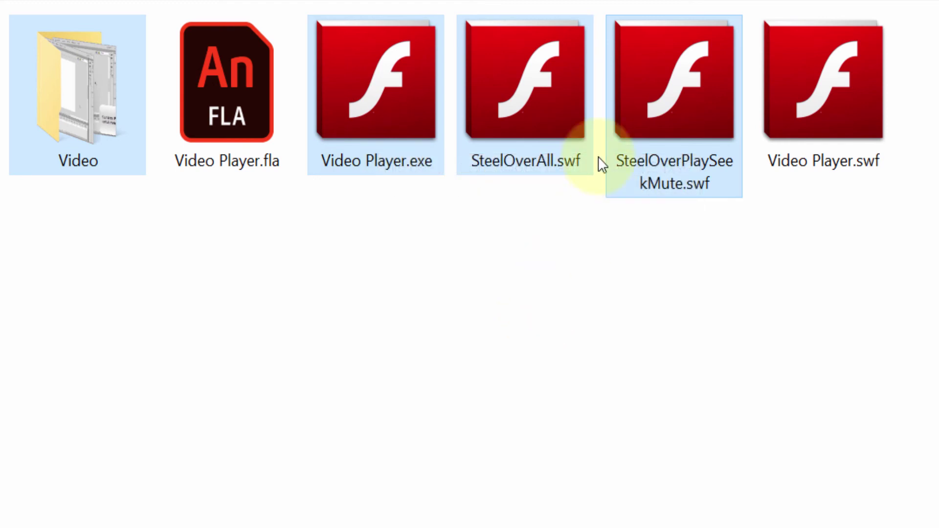
pyautogui.rightClick(562, 95)
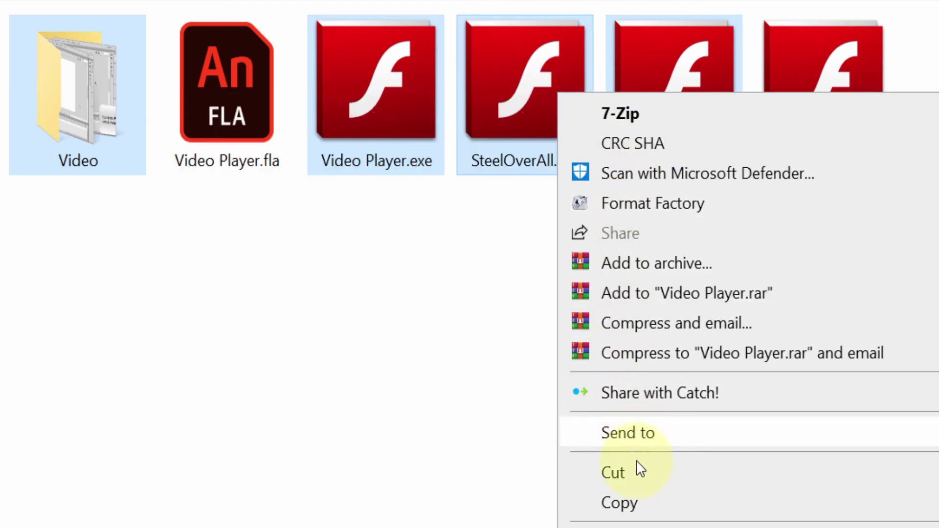
pyautogui.click(642, 498)
pyautogui.click(555, 343)
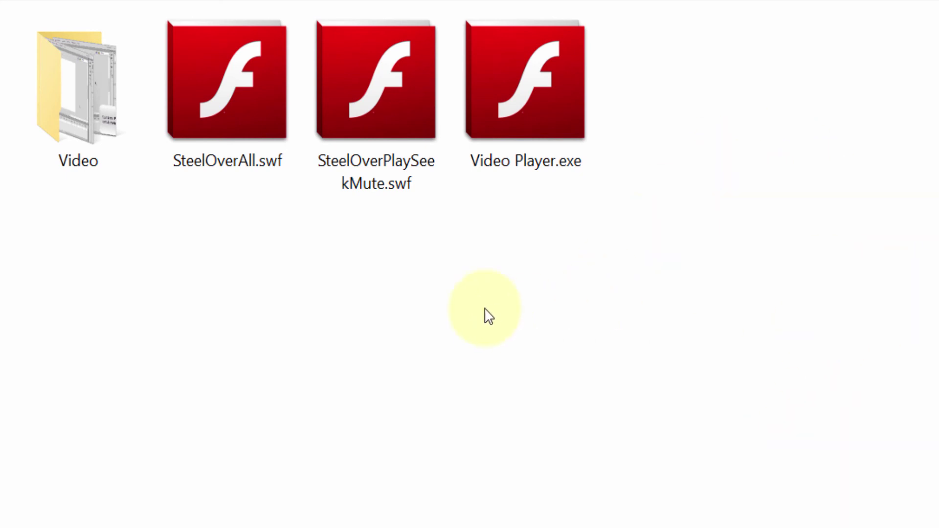
pyautogui.click(558, 80)
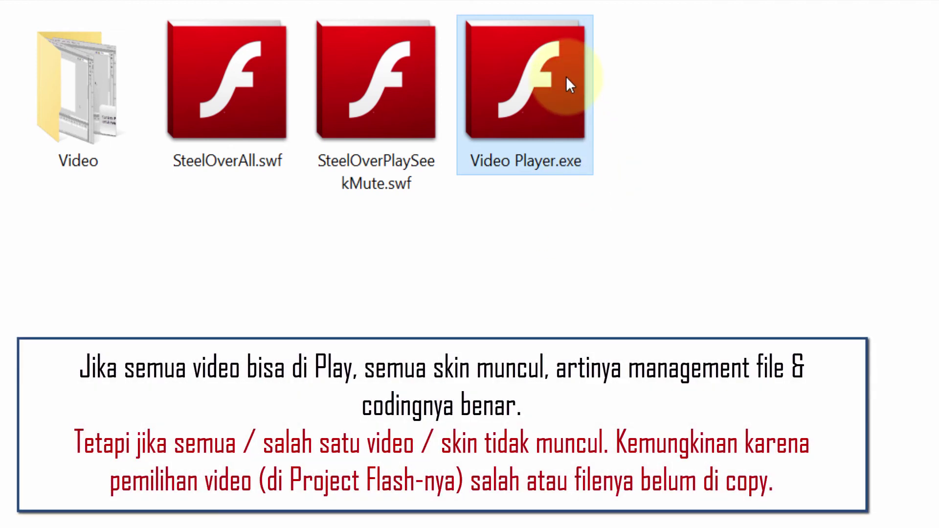
pyautogui.moveTo(566, 77)
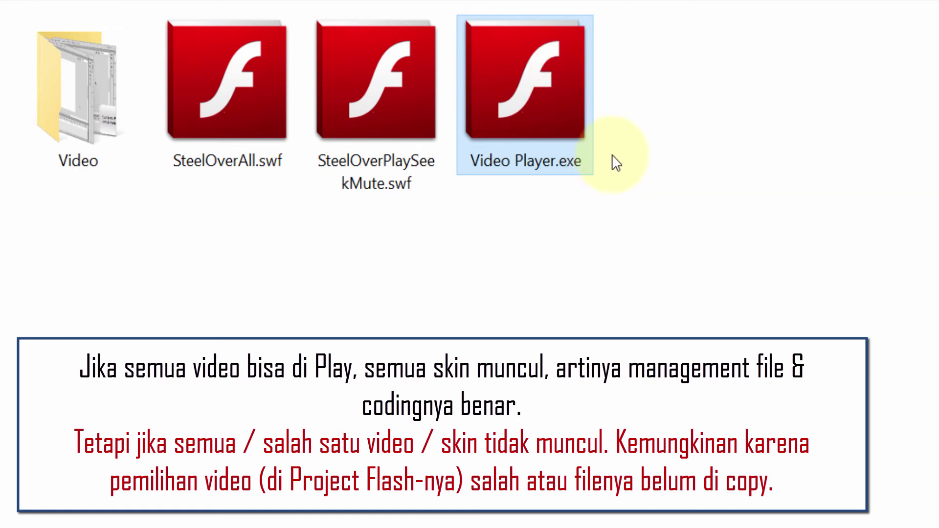
pyautogui.click(663, 226)
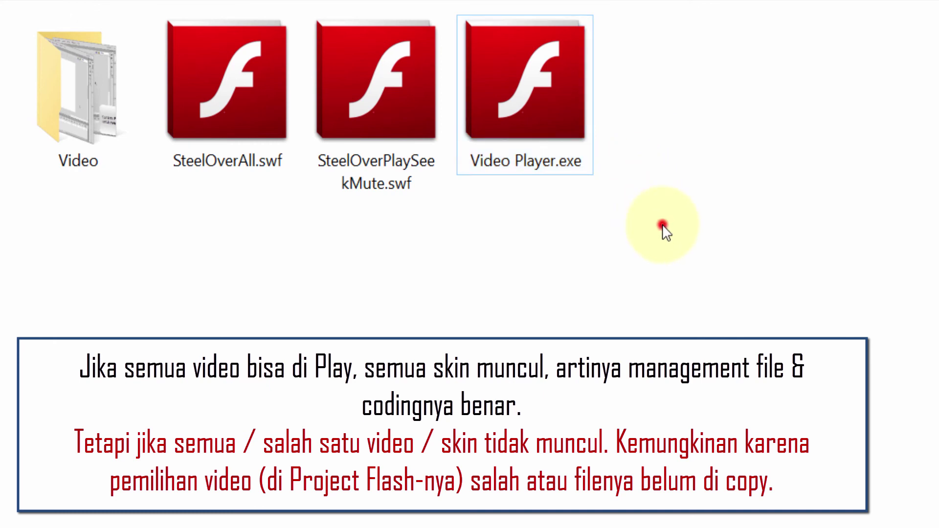